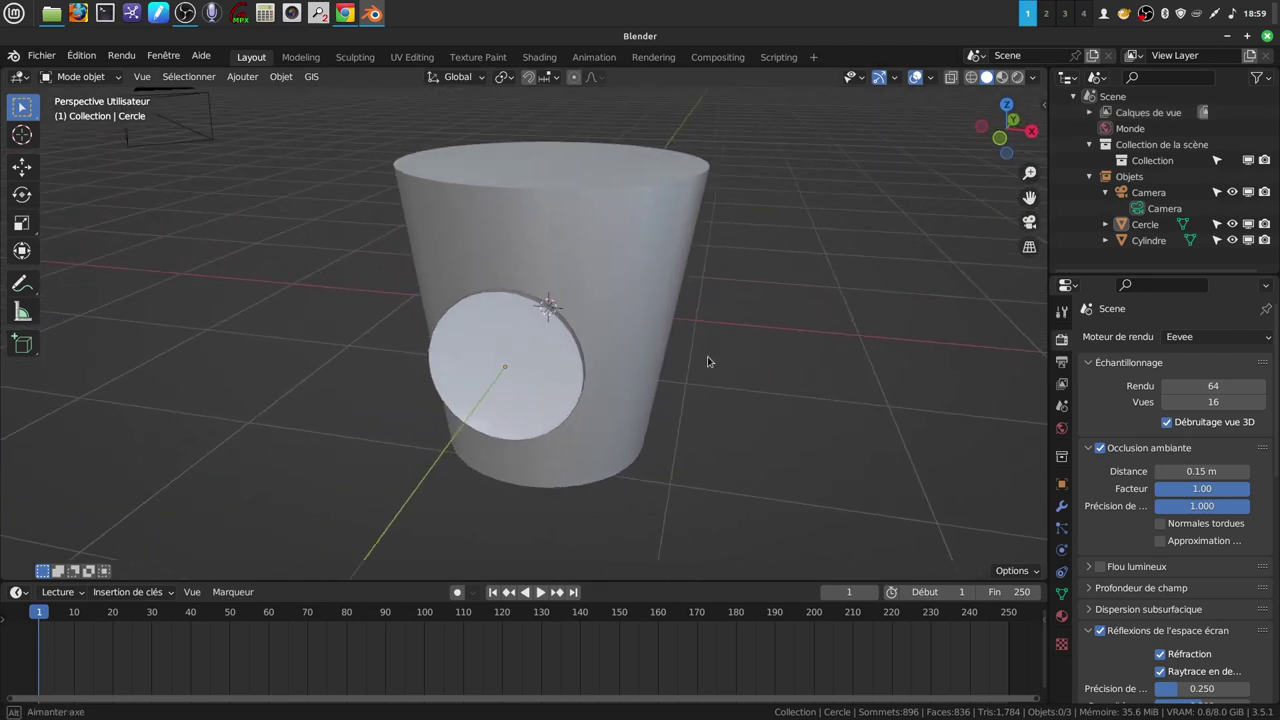
Step: Add a new circle mesh, rotate it 90° on X to stand upright, and move it beside the cup
mouse_move(640, 360)
middle_down()
mouse_move(616, 295)
mouse_move(573, 304)
middle_up()
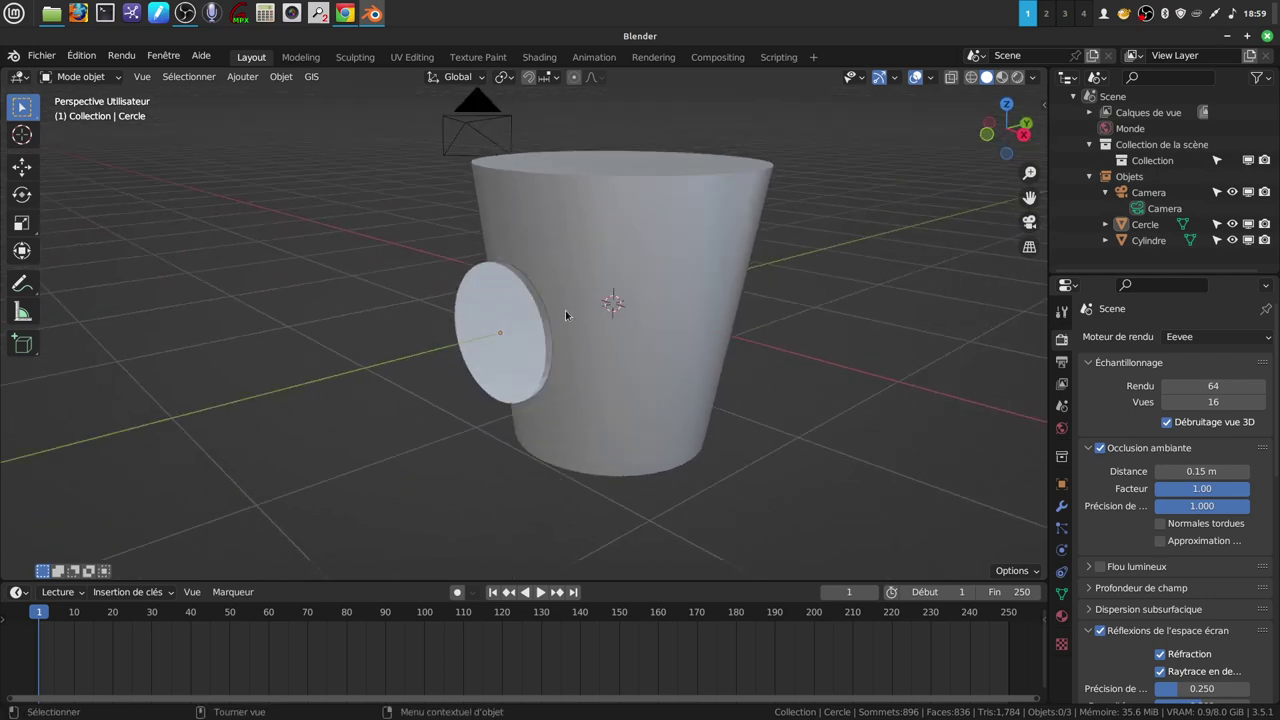
mouse_move(646, 243)
middle_down()
mouse_move(643, 279)
mouse_move(597, 277)
middle_up()
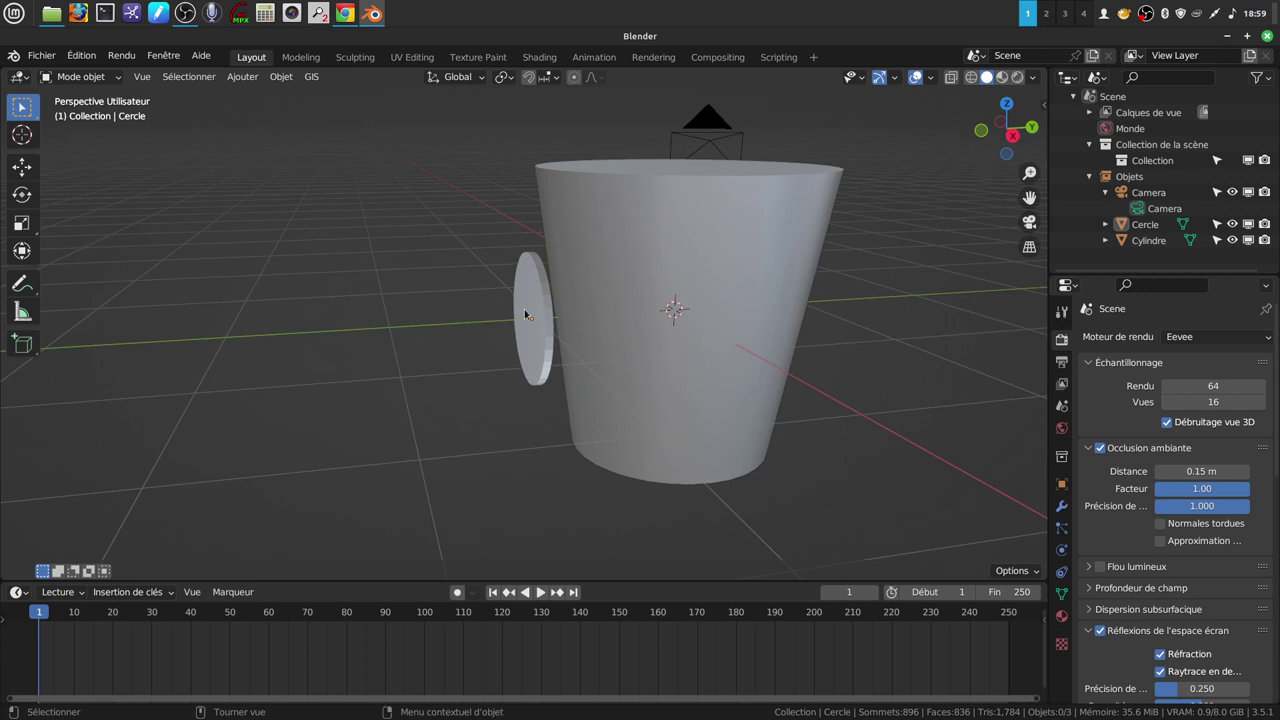
mouse_move(535, 342)
middle_down()
mouse_move(571, 333)
mouse_move(563, 351)
mouse_move(537, 334)
mouse_move(580, 337)
mouse_move(507, 312)
mouse_move(609, 320)
mouse_move(557, 321)
mouse_move(577, 306)
mouse_move(528, 298)
mouse_move(550, 348)
middle_up()
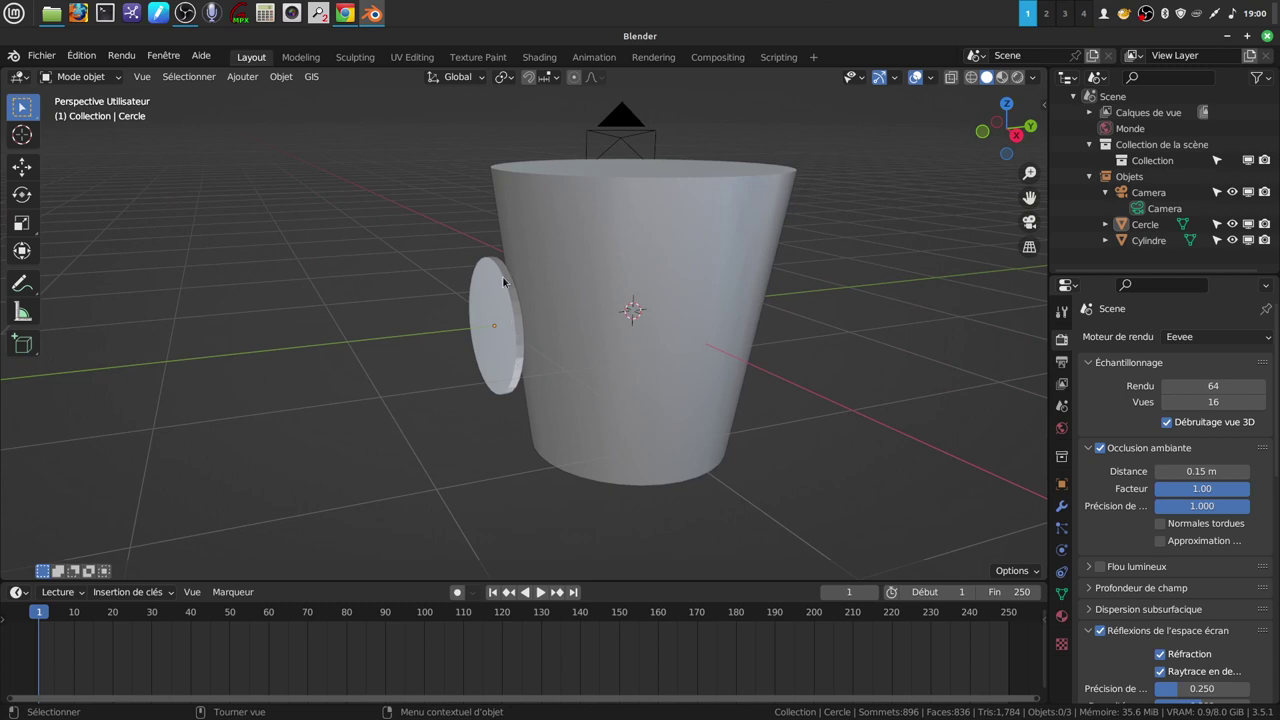
mouse_move(511, 345)
middle_down()
mouse_move(678, 312)
mouse_move(651, 329)
mouse_move(526, 343)
mouse_move(477, 286)
mouse_move(510, 291)
mouse_move(423, 236)
middle_up()
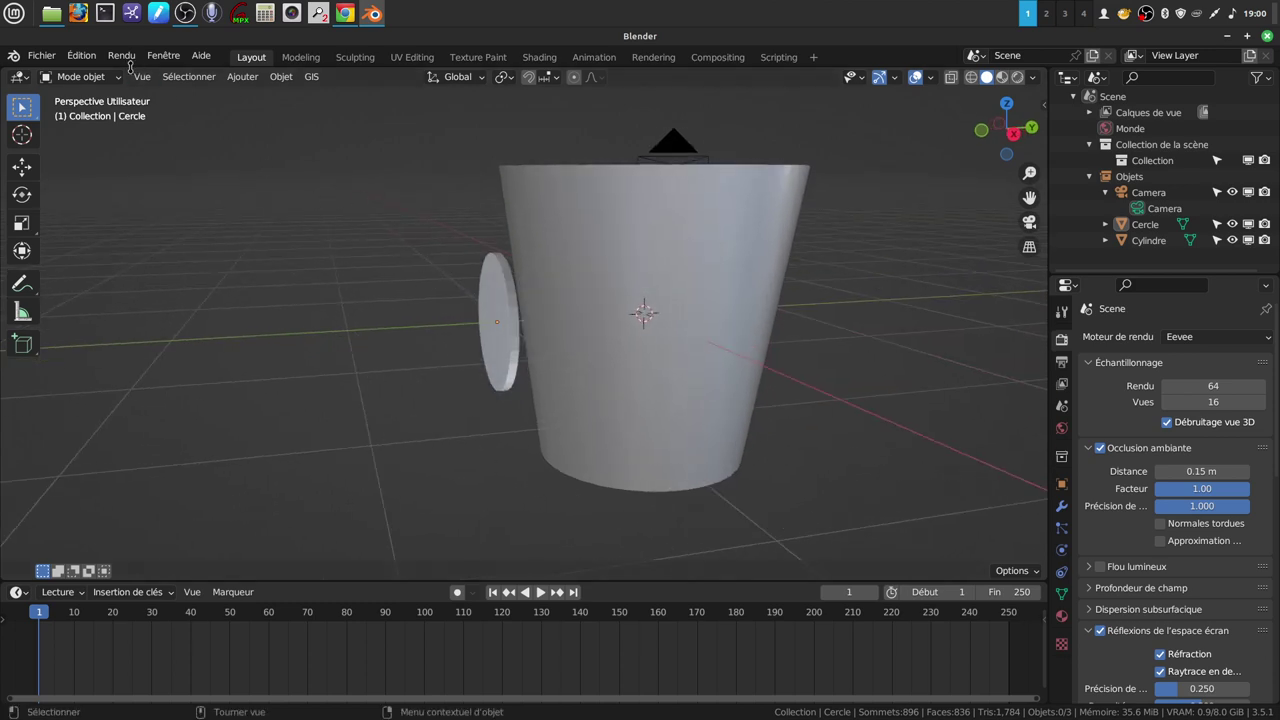
click(244, 78)
mouse_move(290, 94)
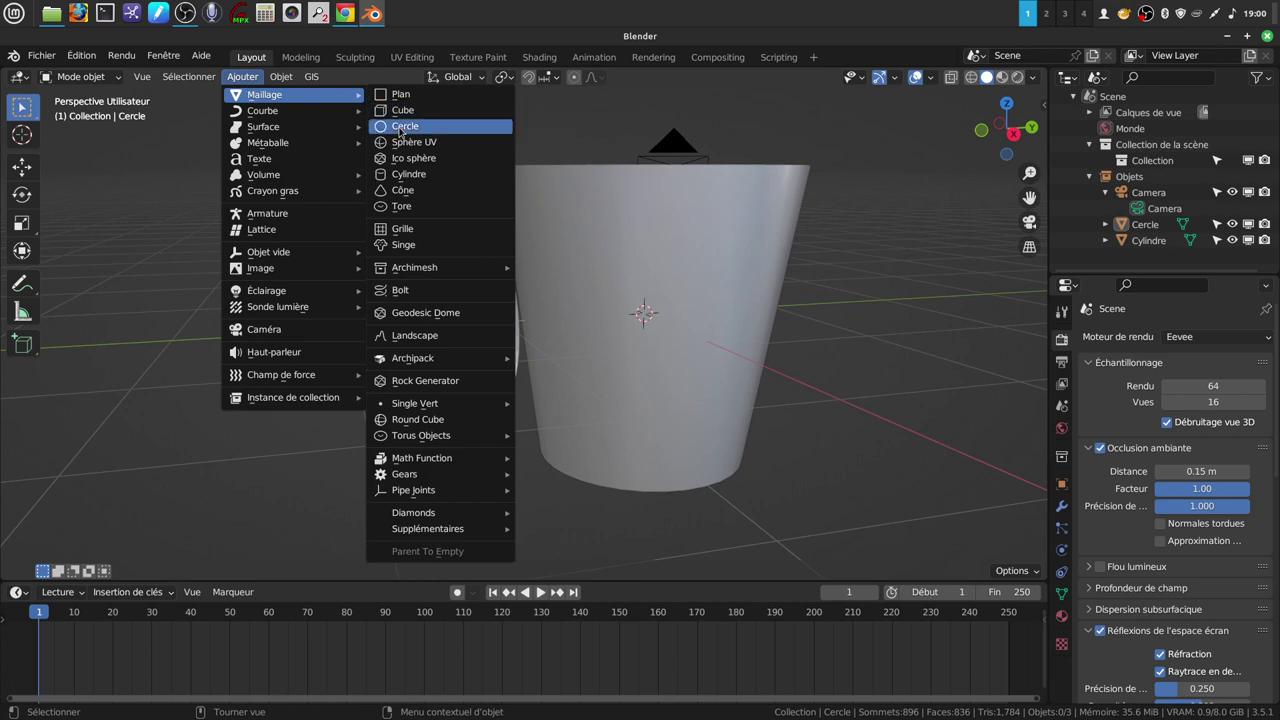
click(412, 130)
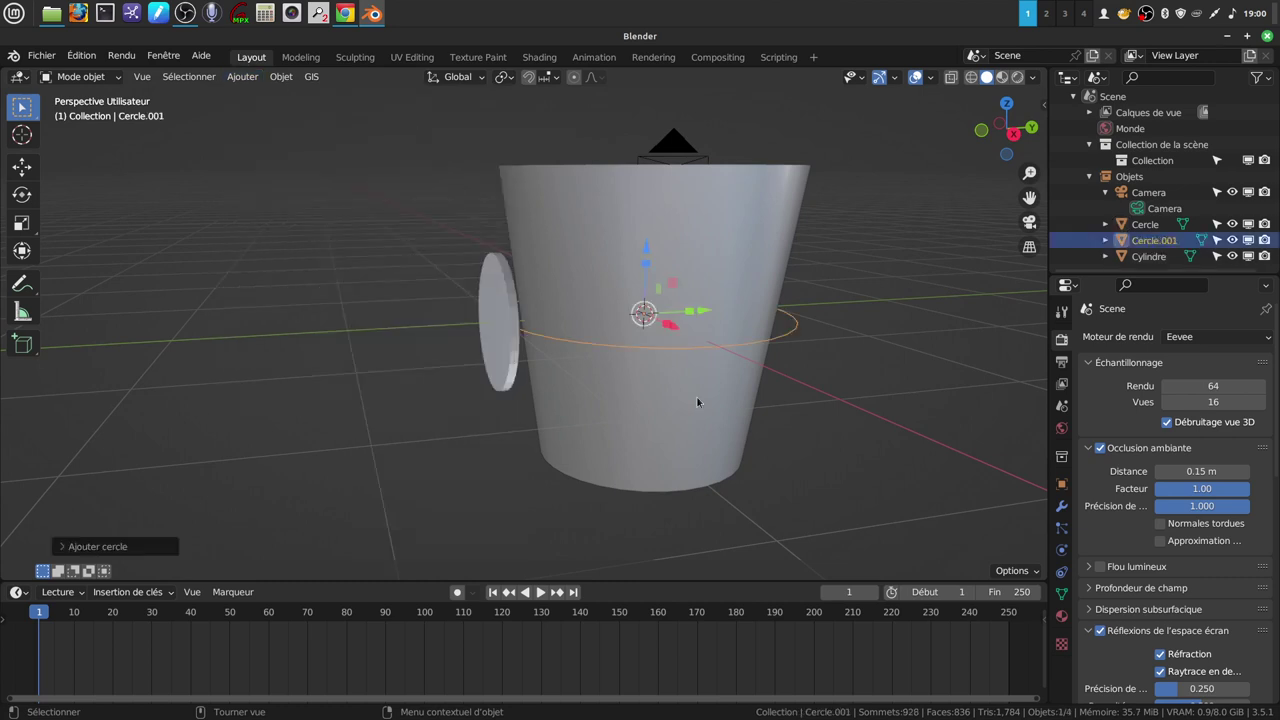
key(Tab)
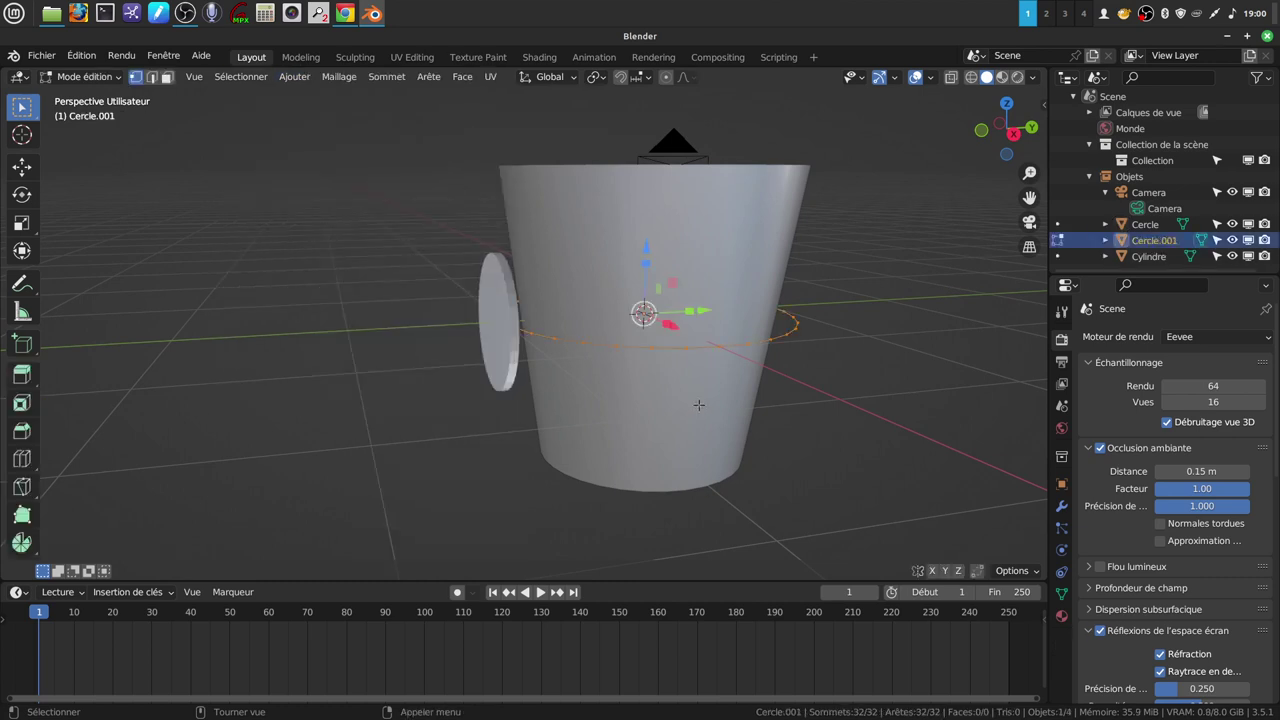
text(rx)
text(90)
key(Return)
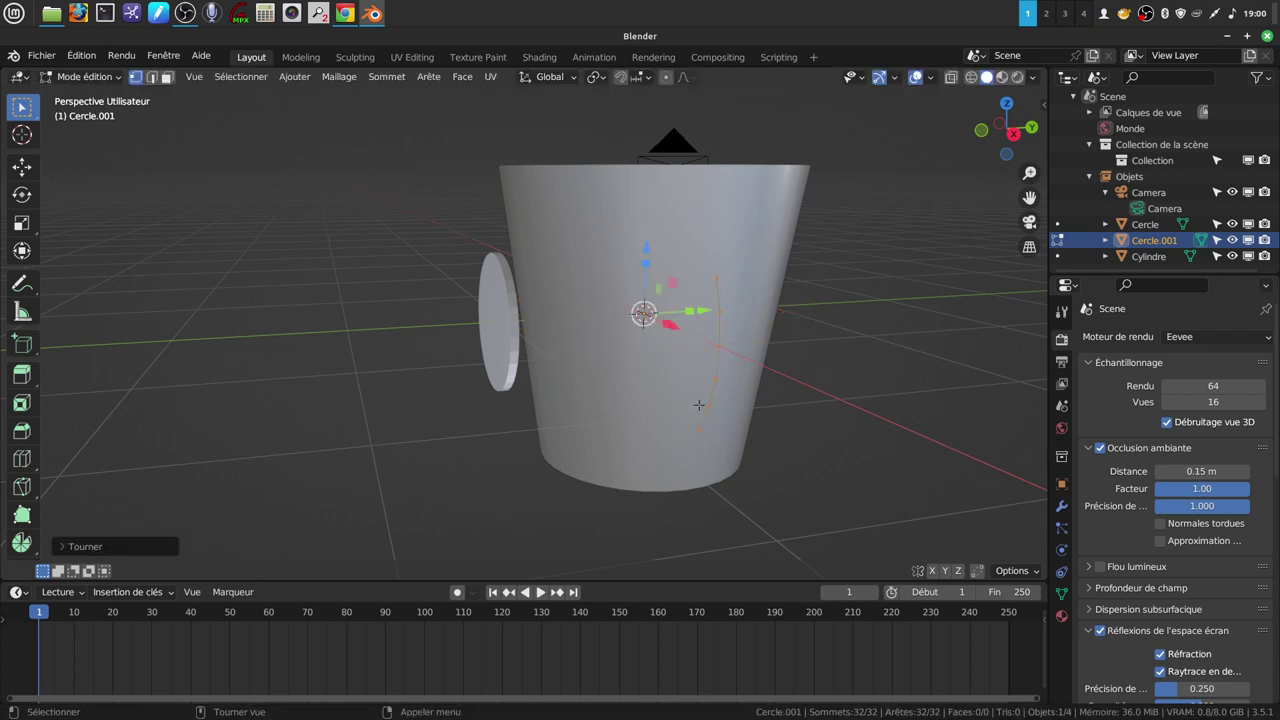
key(g)
key(Return)
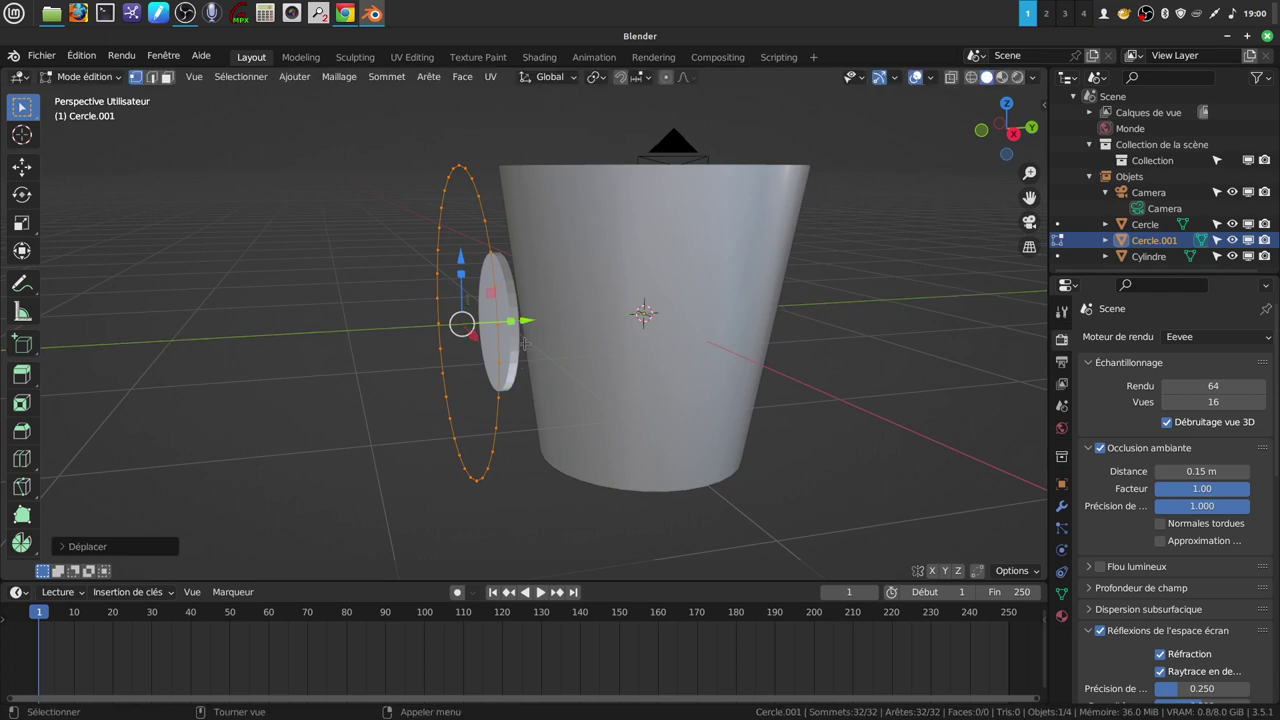
Step: In front orthographic view, scale the new circle to match the first disc's size
middle_drag(481, 314, 597, 348)
key(KP_1)
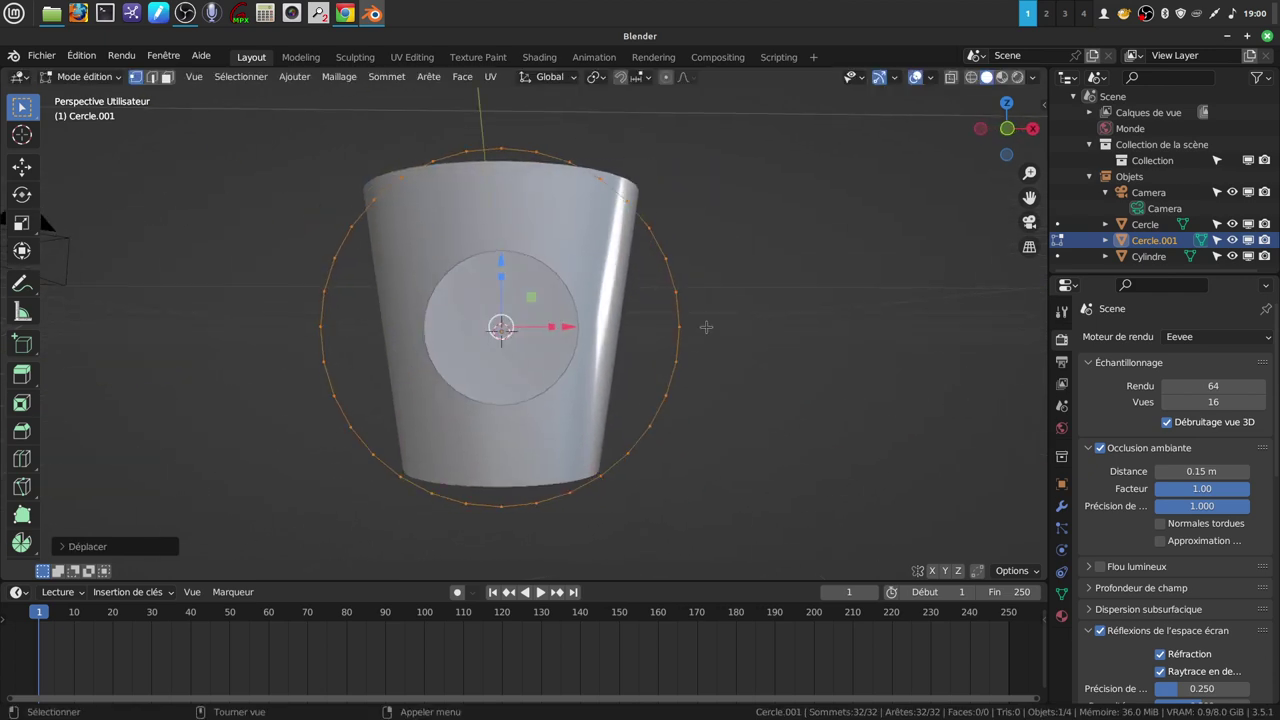
key(KP_5)
key(s)
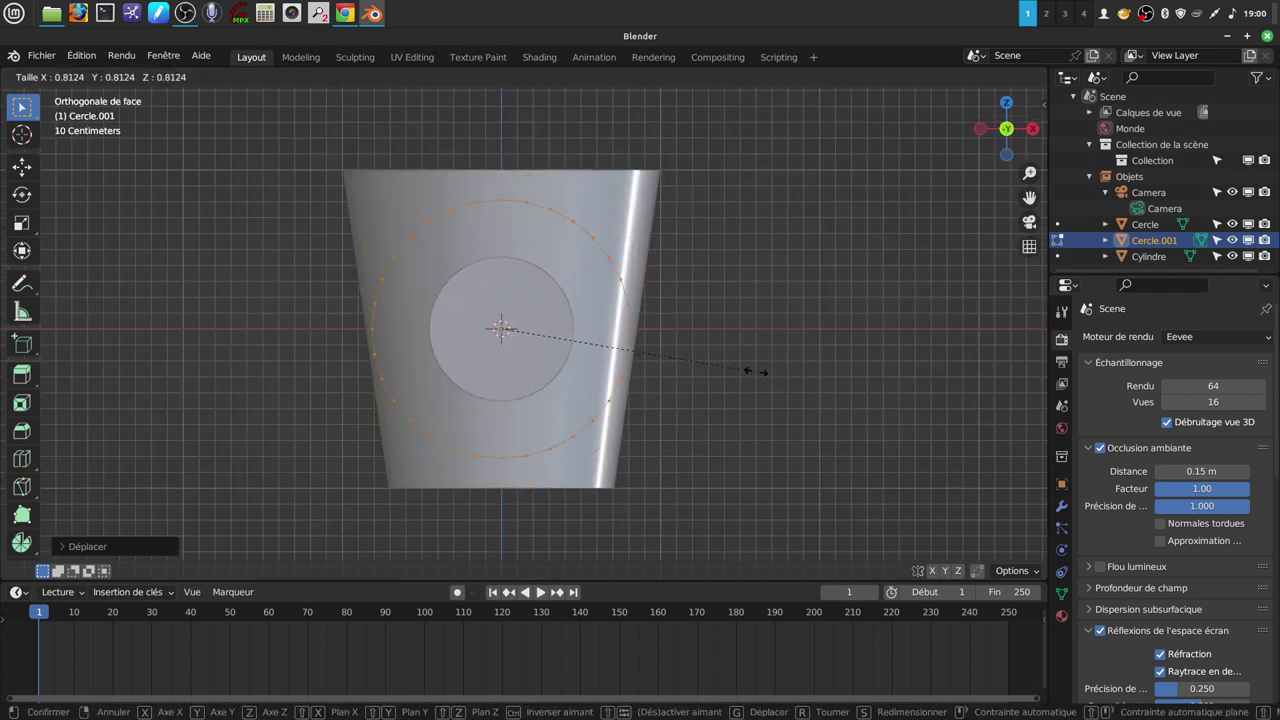
click(648, 370)
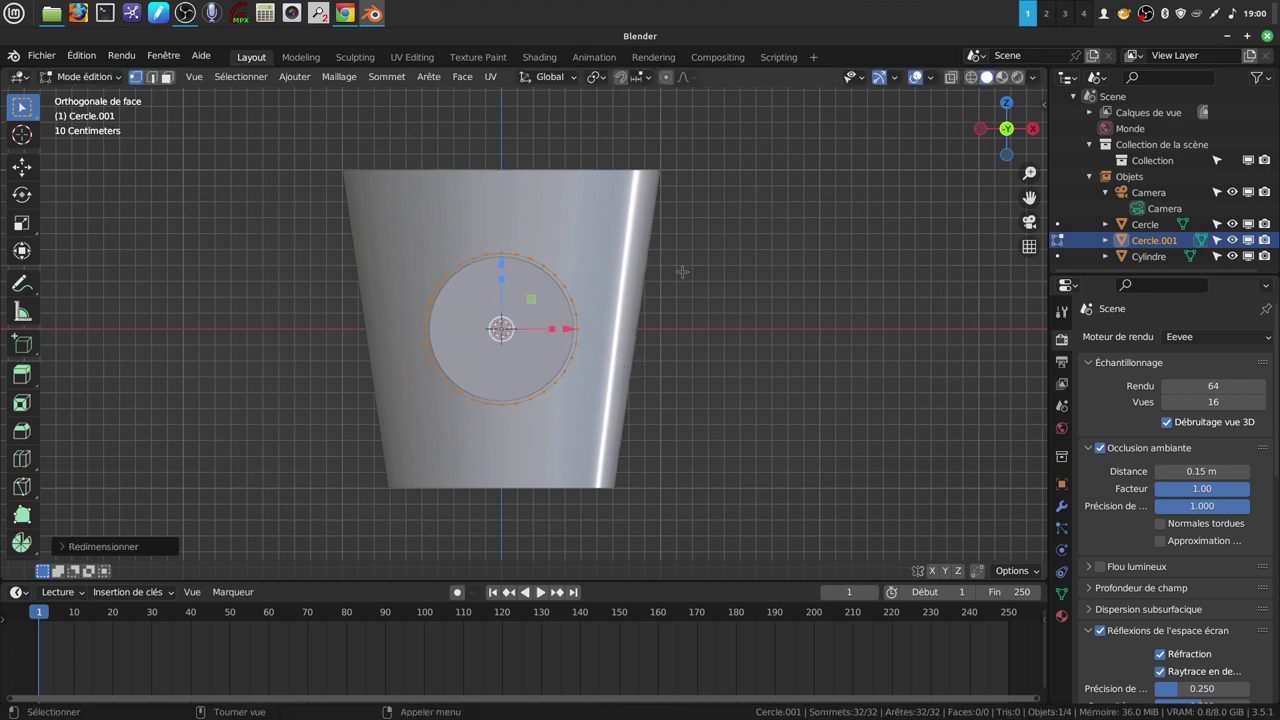
scroll(682, 271, up, 2)
scroll(680, 265, up, 1)
mouse_move(677, 257)
middle_down()
mouse_move(537, 291)
mouse_move(577, 370)
middle_up()
Step: Extrude the circle's outline inward and fill the centre with a face
key(e)
key(s)
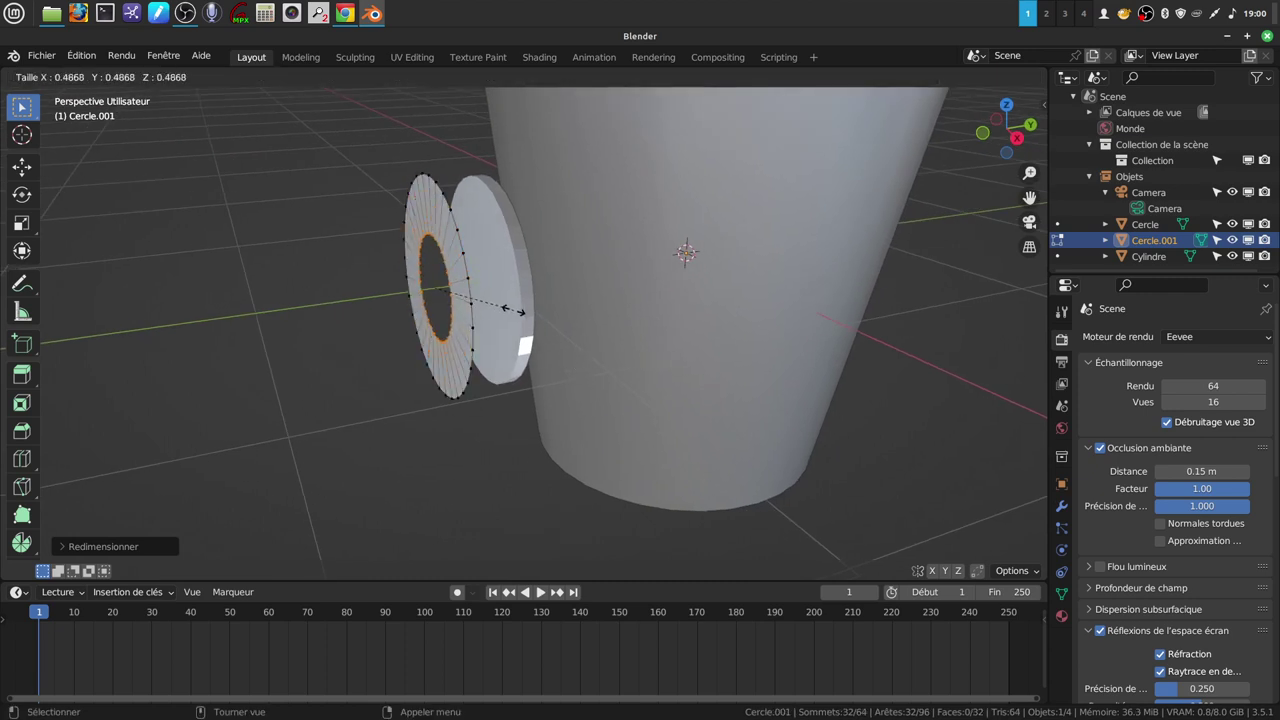
click(446, 300)
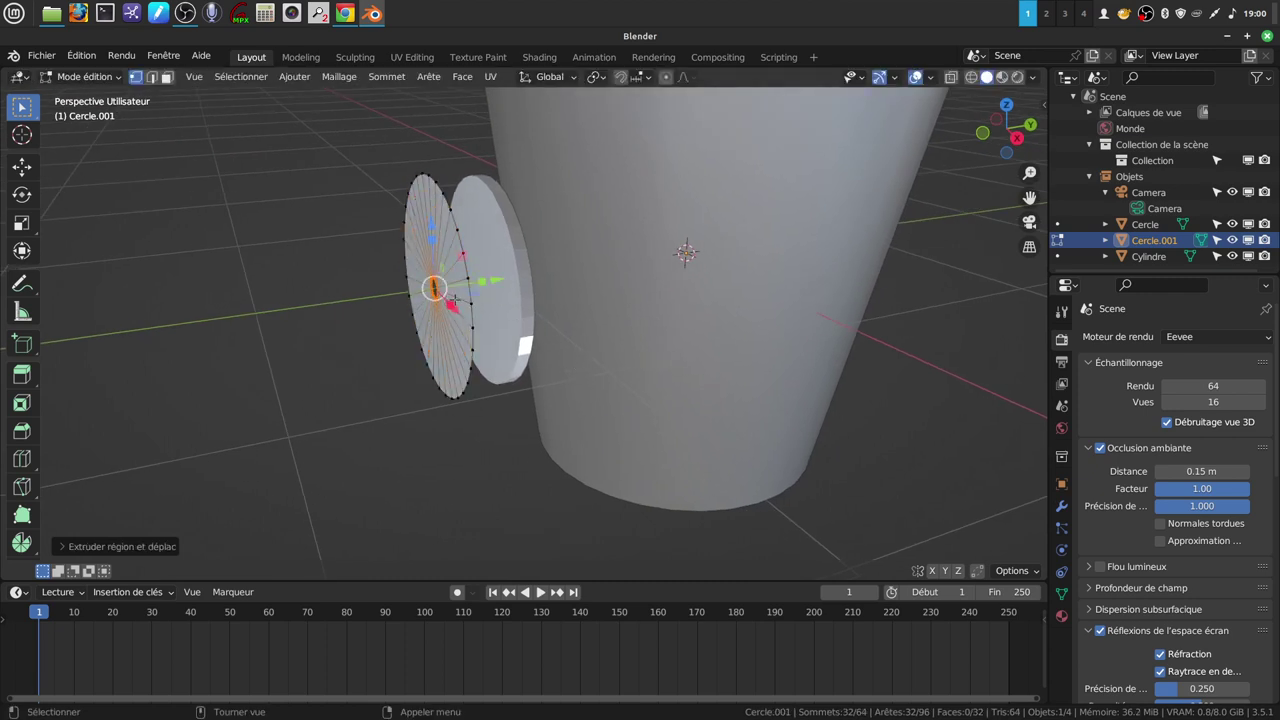
key(f)
middle_drag(463, 262, 476, 346)
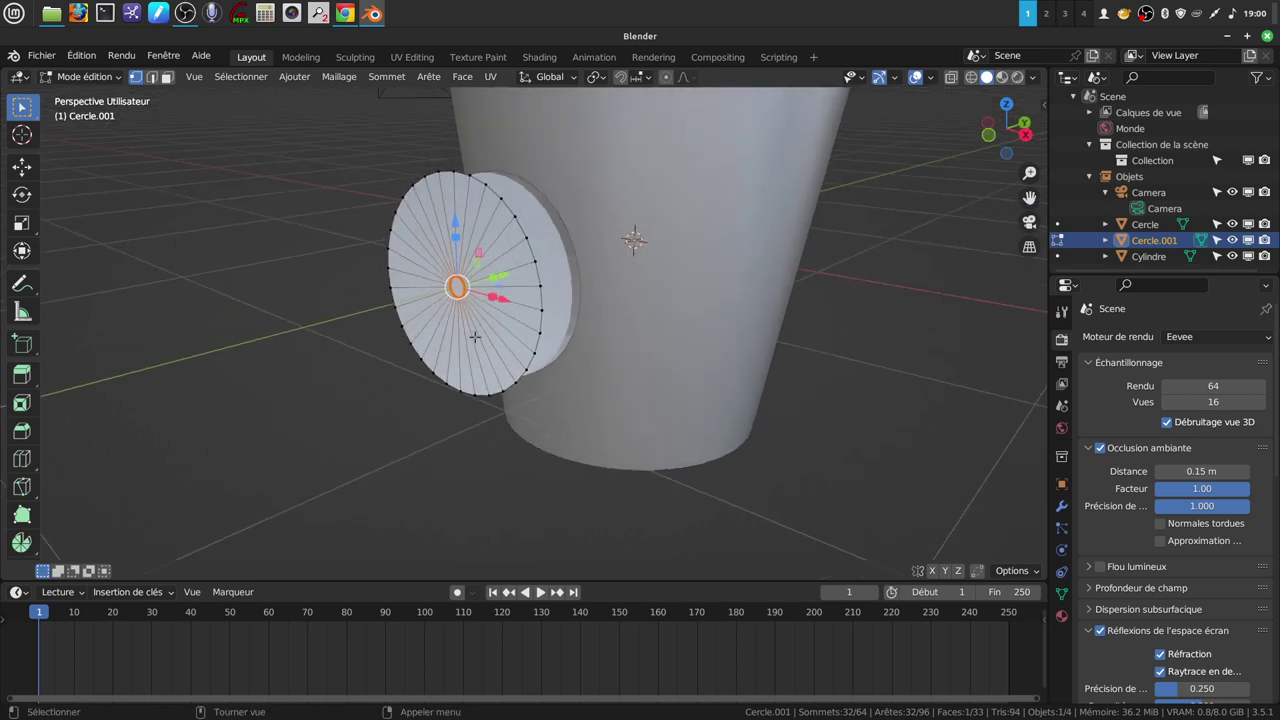
Step: Add 25 concentric loop cuts to the disc and return to object mode
key(ctrl+r)
scroll(476, 346, up, 6)
scroll(476, 346, up, 6)
scroll(476, 346, up, 6)
scroll(476, 346, up, 6)
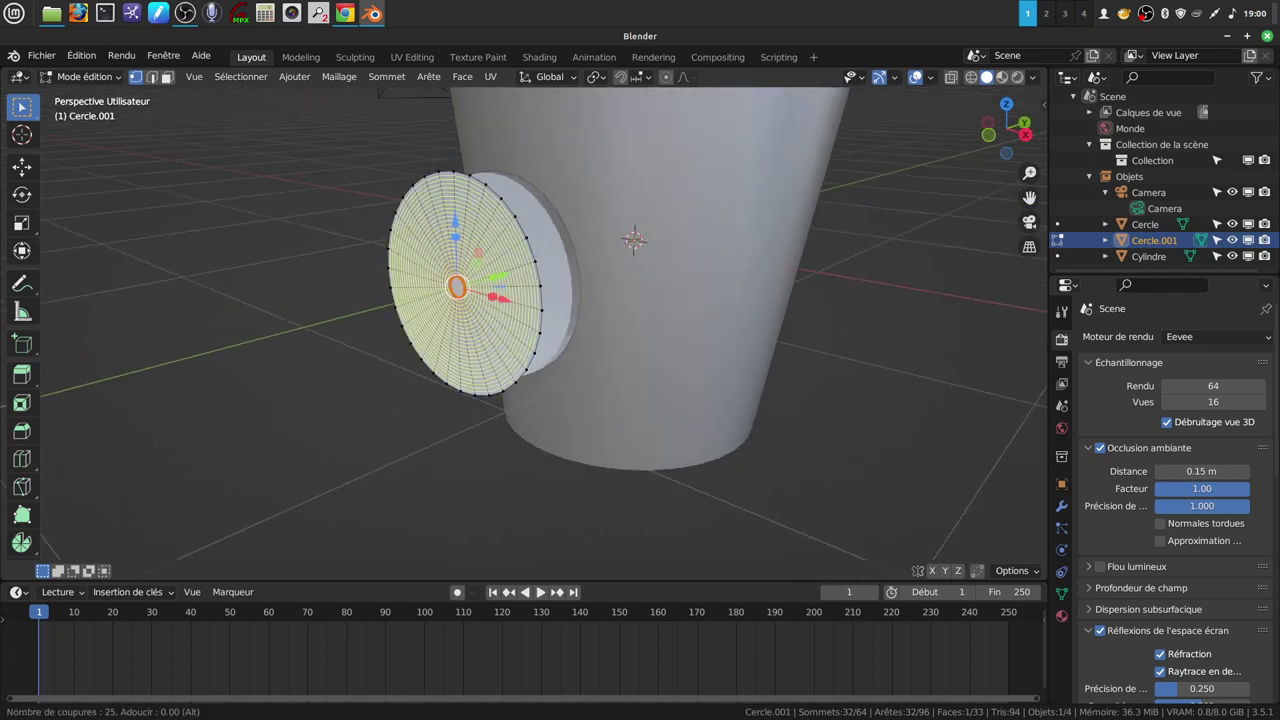
click(476, 346)
middle_drag(476, 346, 412, 287)
key(Tab)
Step: Set the new circle's origin to its geometry and align both circles along the Y axis
click(286, 79)
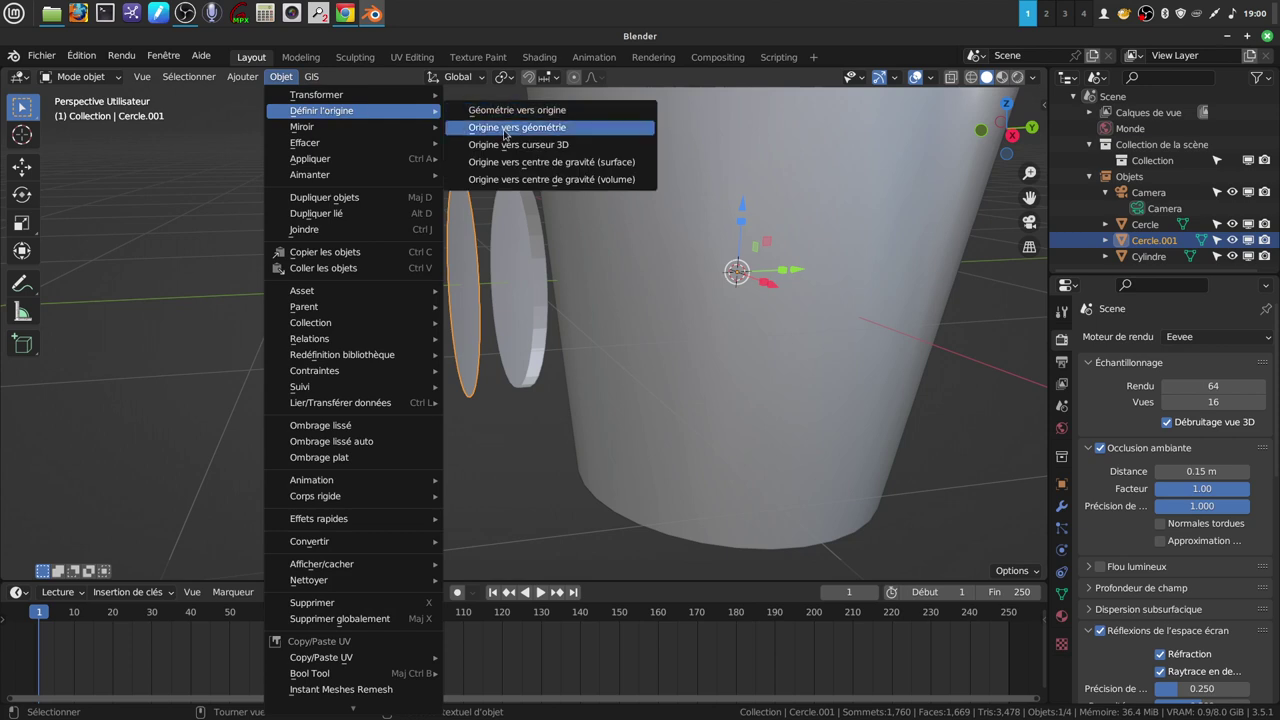
click(505, 131)
drag(529, 287, 634, 277)
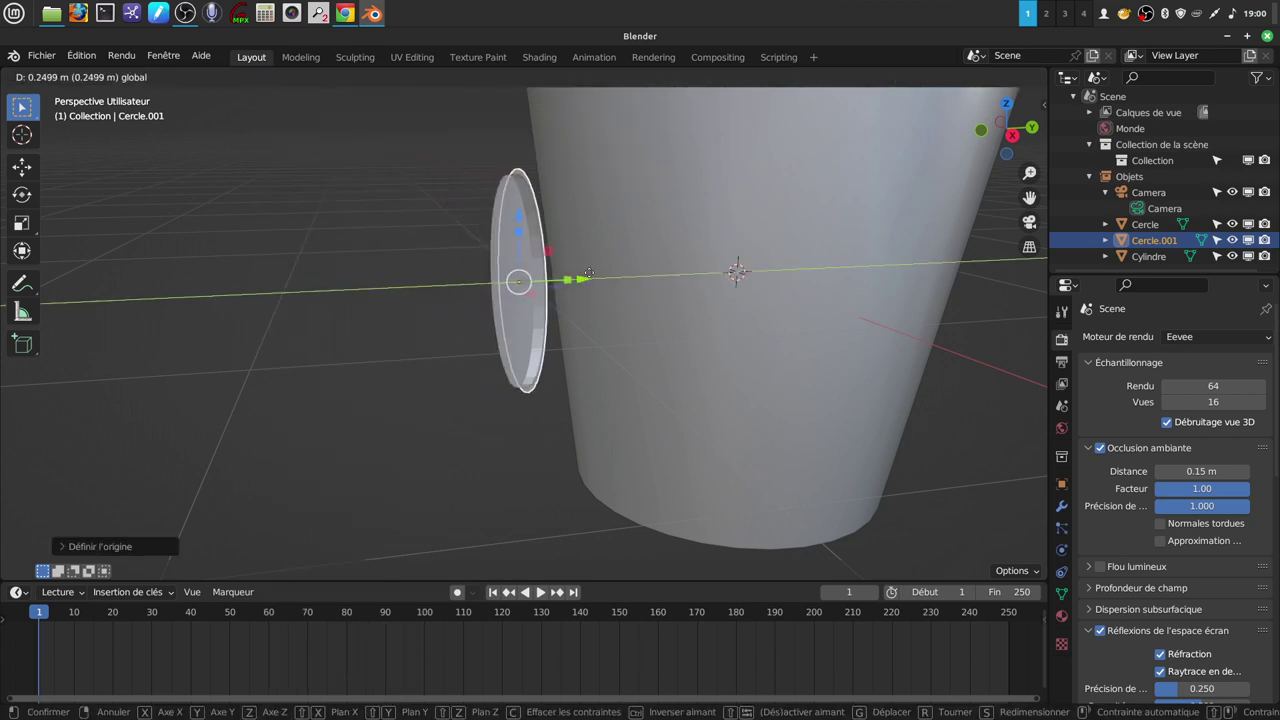
middle_drag(634, 271, 604, 280)
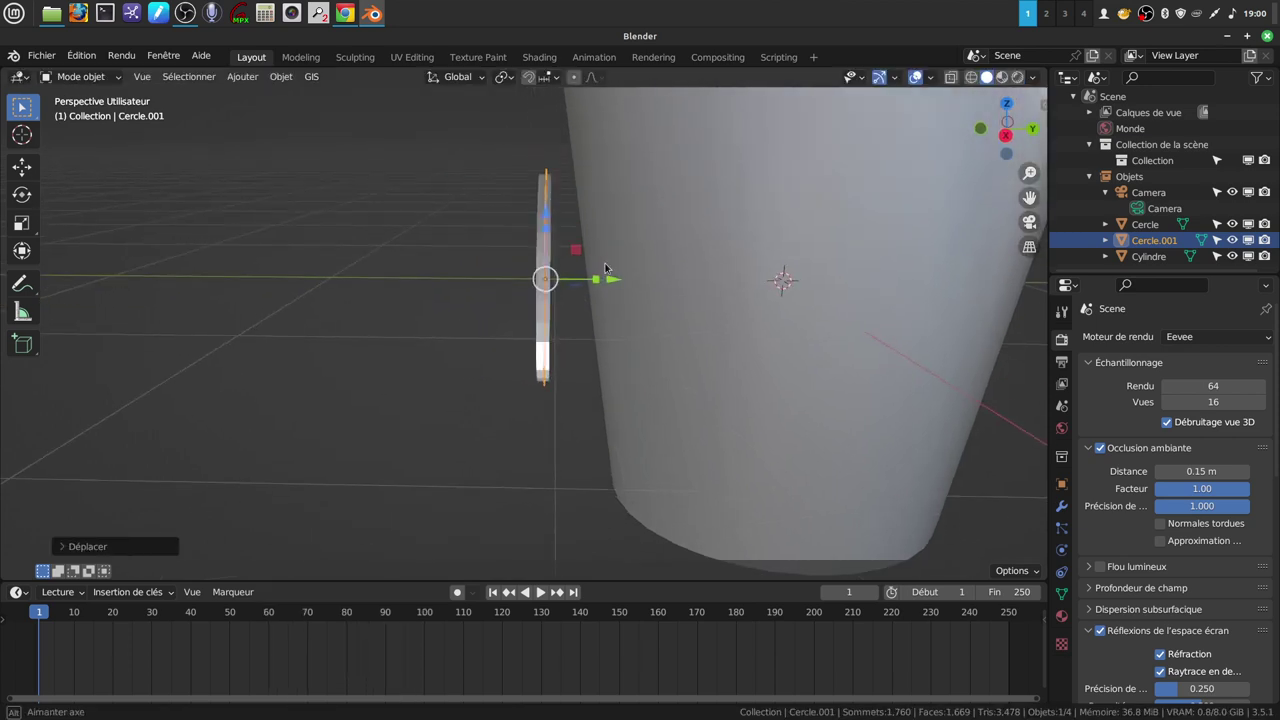
drag(604, 280, 605, 281)
middle_drag(579, 350, 600, 331)
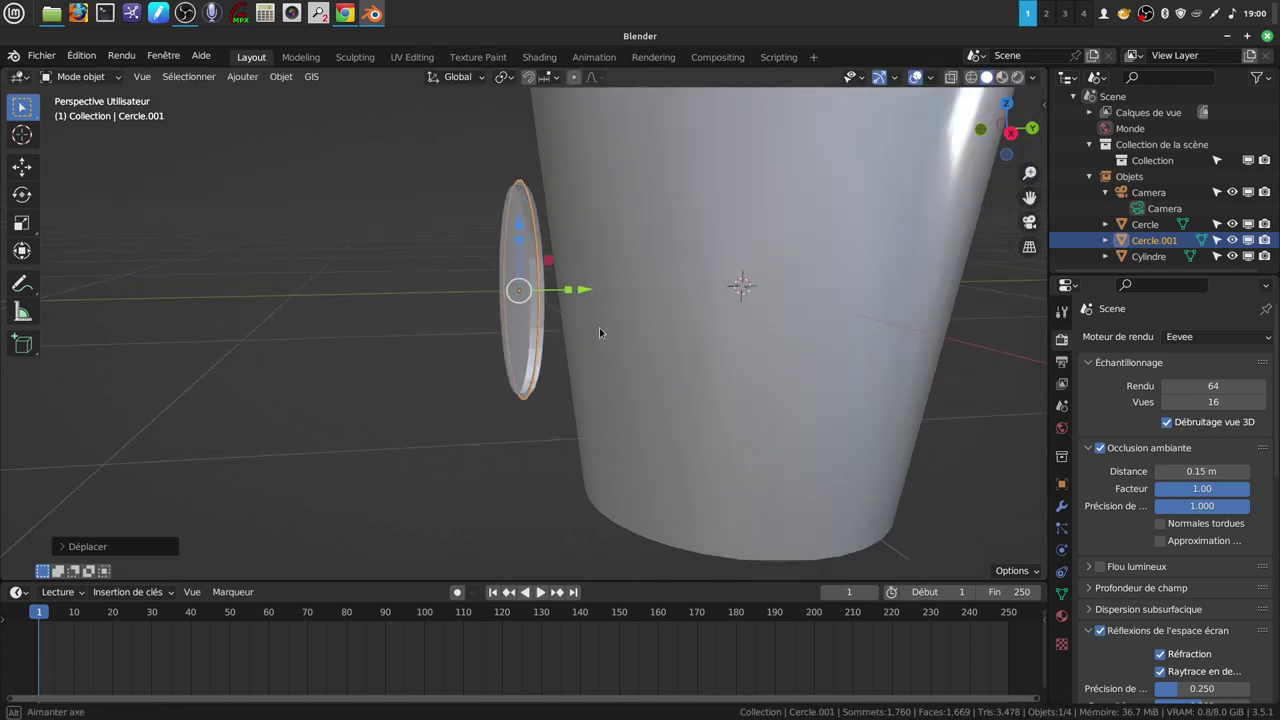
click(530, 356)
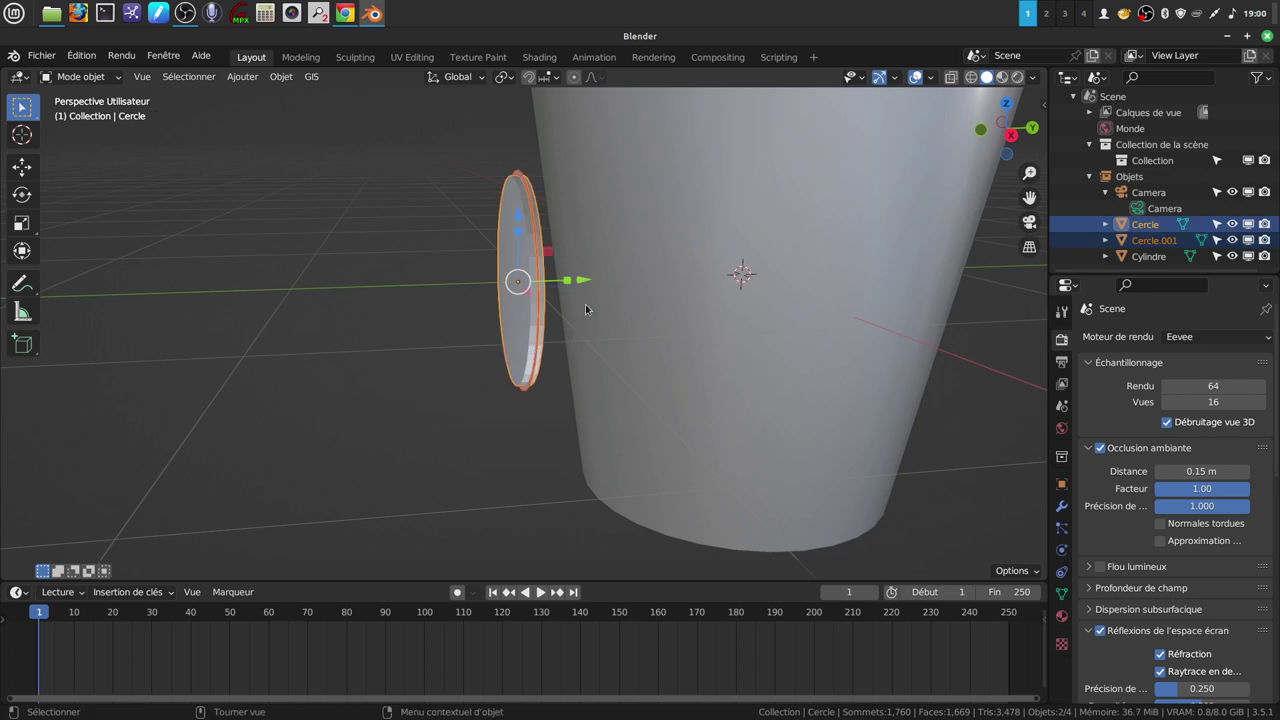
drag(587, 280, 596, 280)
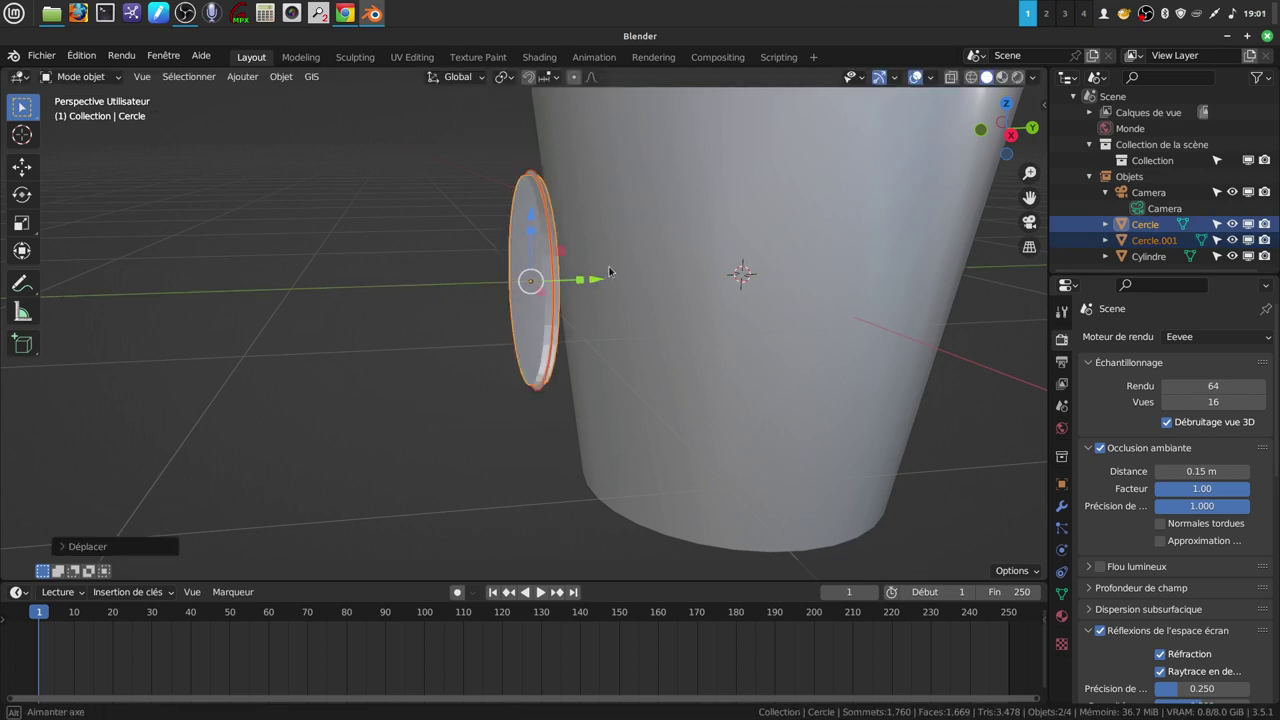
middle_drag(596, 280, 584, 261)
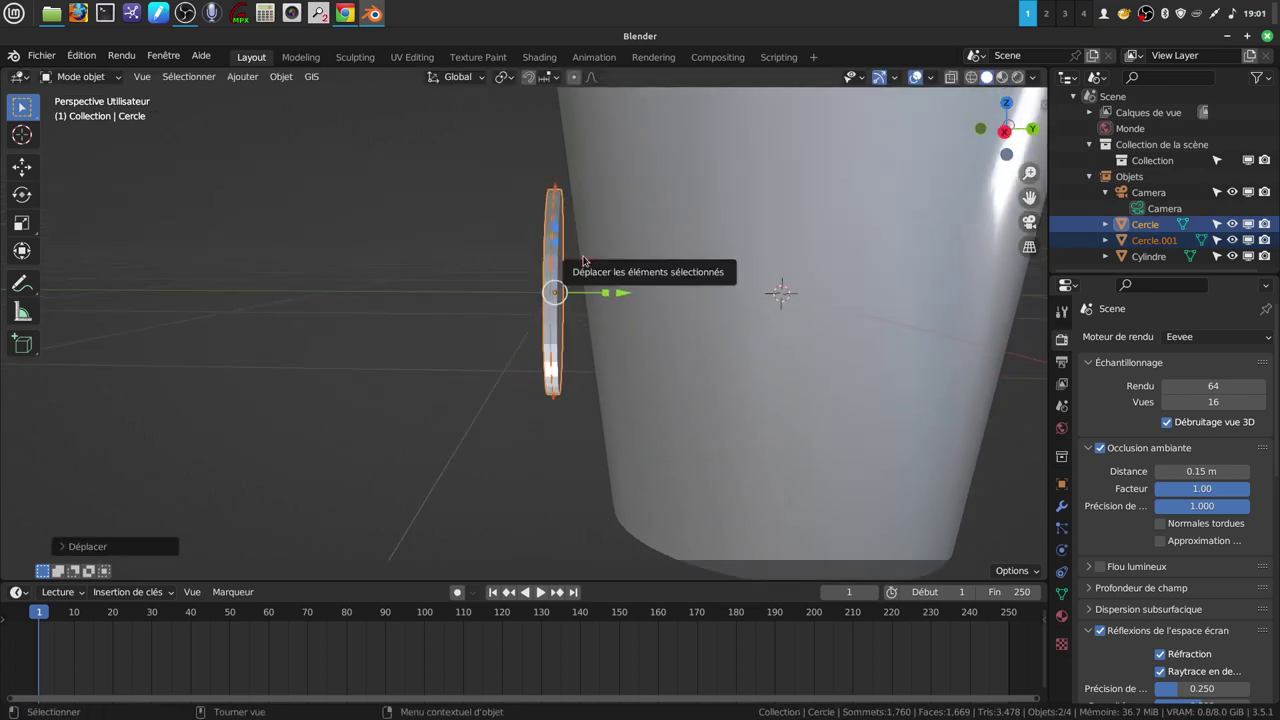
Step: In right view, tilt the disc Cercle to the taper angle and press it against the cylinder
key(KP_3)
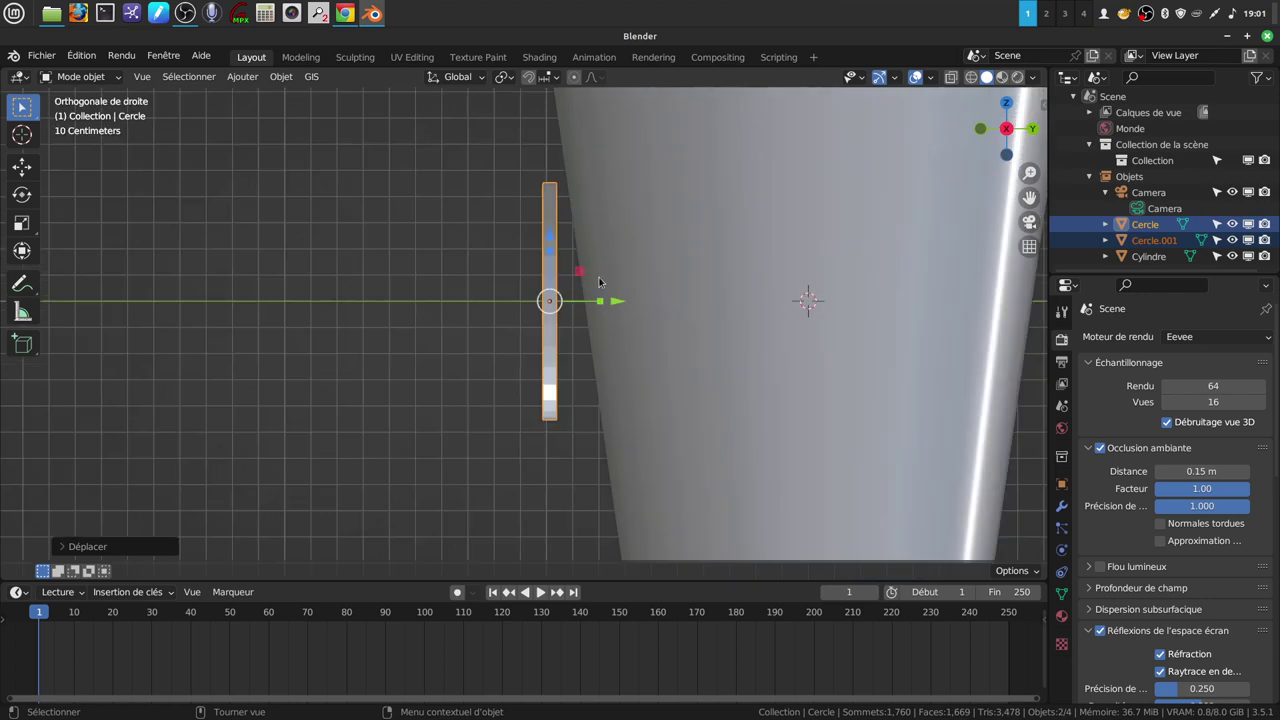
key(r)
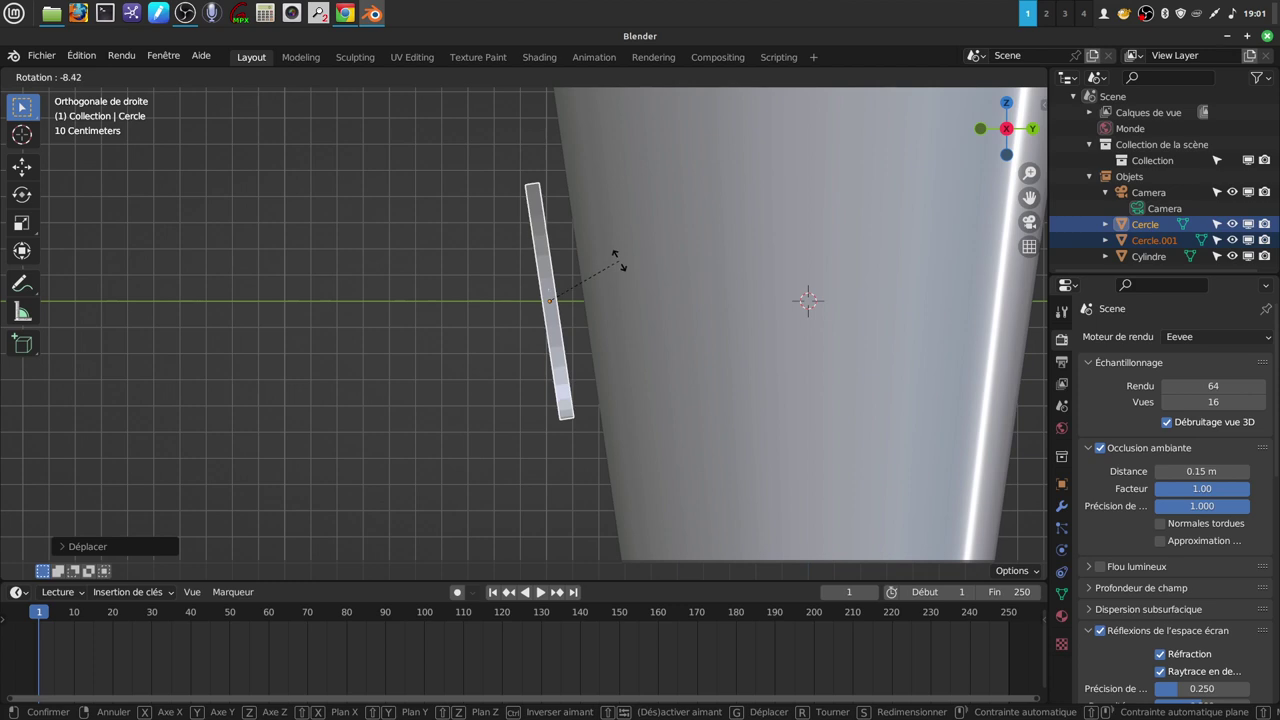
click(618, 259)
drag(614, 303, 626, 302)
mouse_move(626, 302)
middle_down()
mouse_move(626, 330)
mouse_move(746, 349)
mouse_move(670, 302)
mouse_move(734, 357)
middle_up()
key(alt+a)
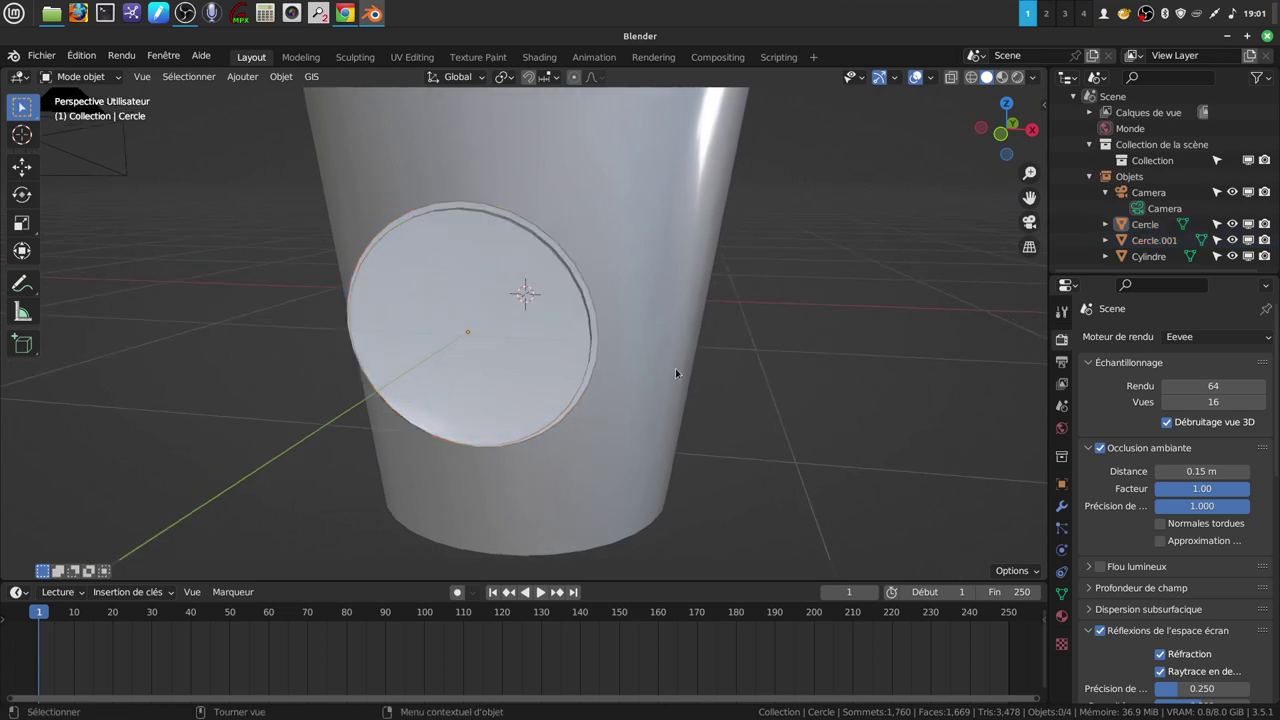
click(575, 350)
mouse_move(649, 317)
middle_down()
mouse_move(623, 314)
mouse_move(573, 222)
middle_up()
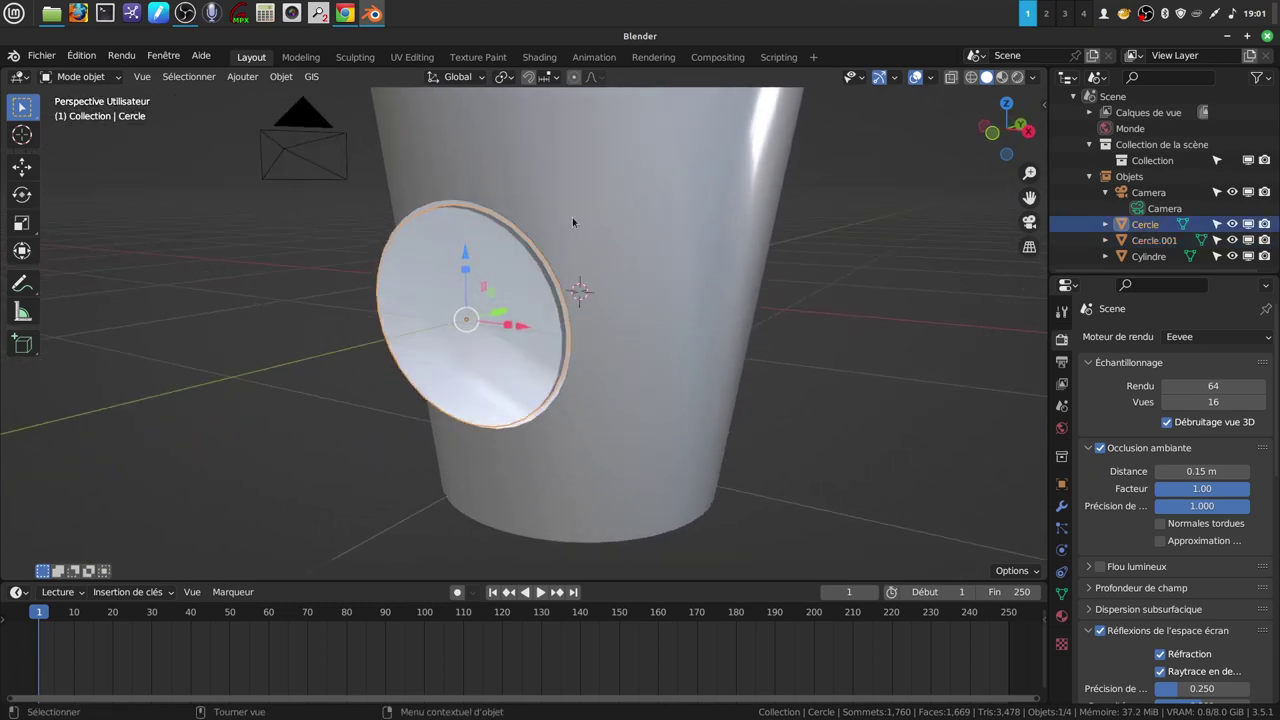
Step: Add a Surface Deform modifier to Cercle, target Cercle.001, bind it, then select Cercle.001
click(1062, 507)
click(1268, 339)
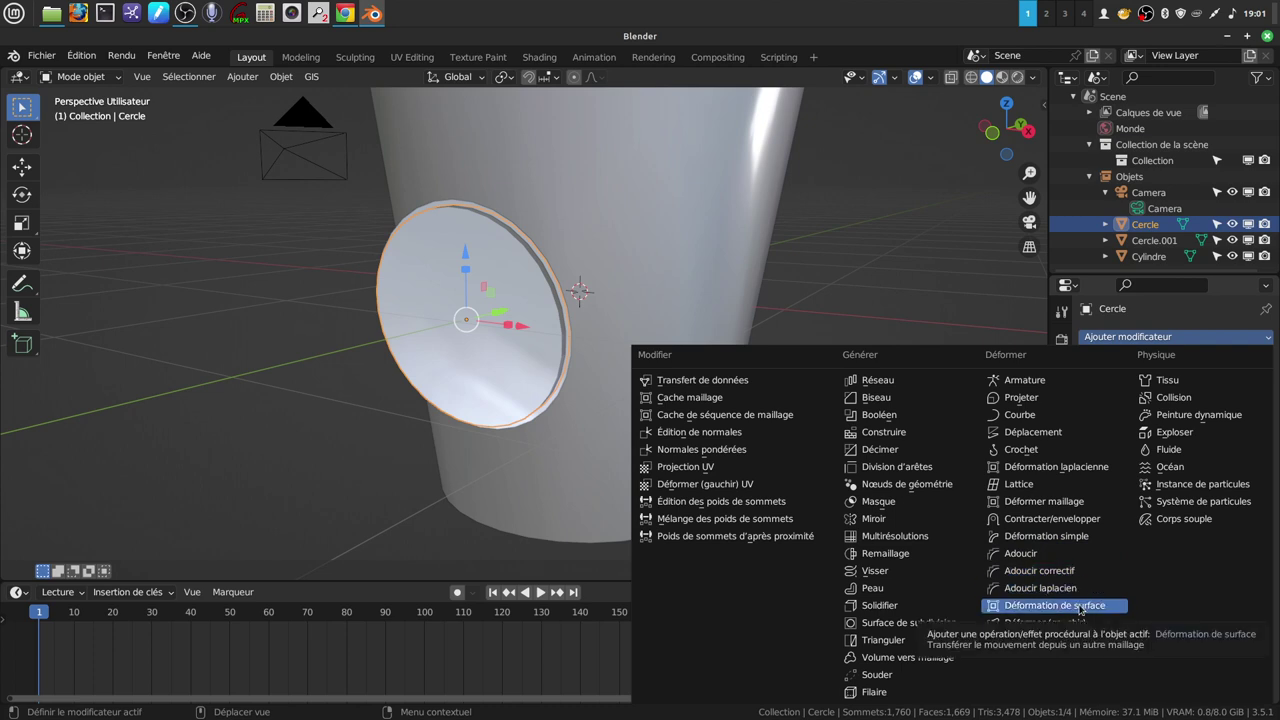
click(1080, 607)
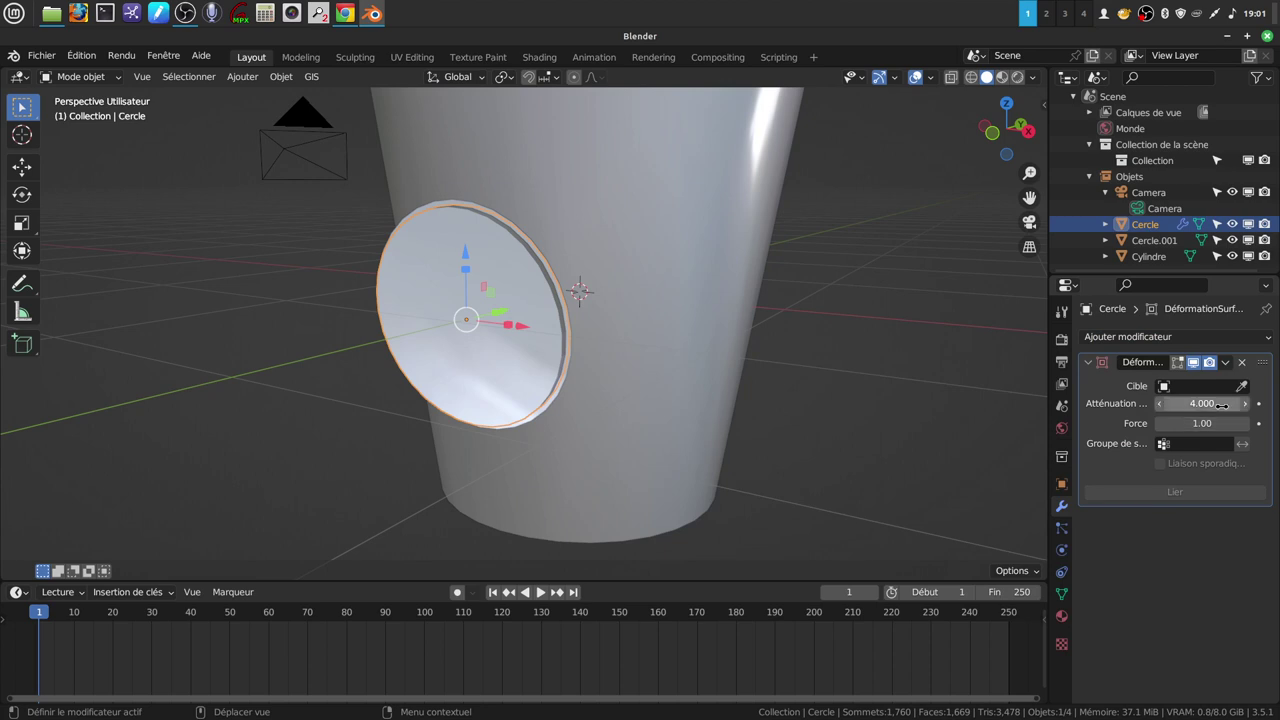
click(1163, 386)
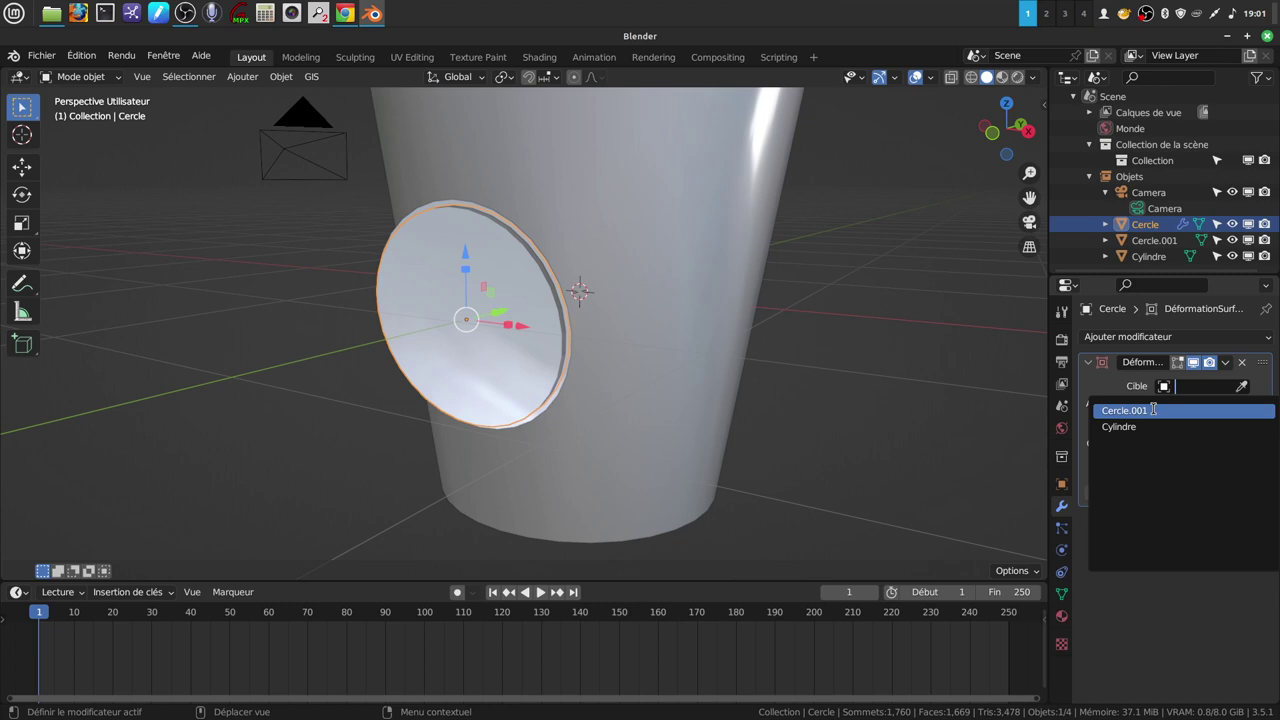
click(1153, 410)
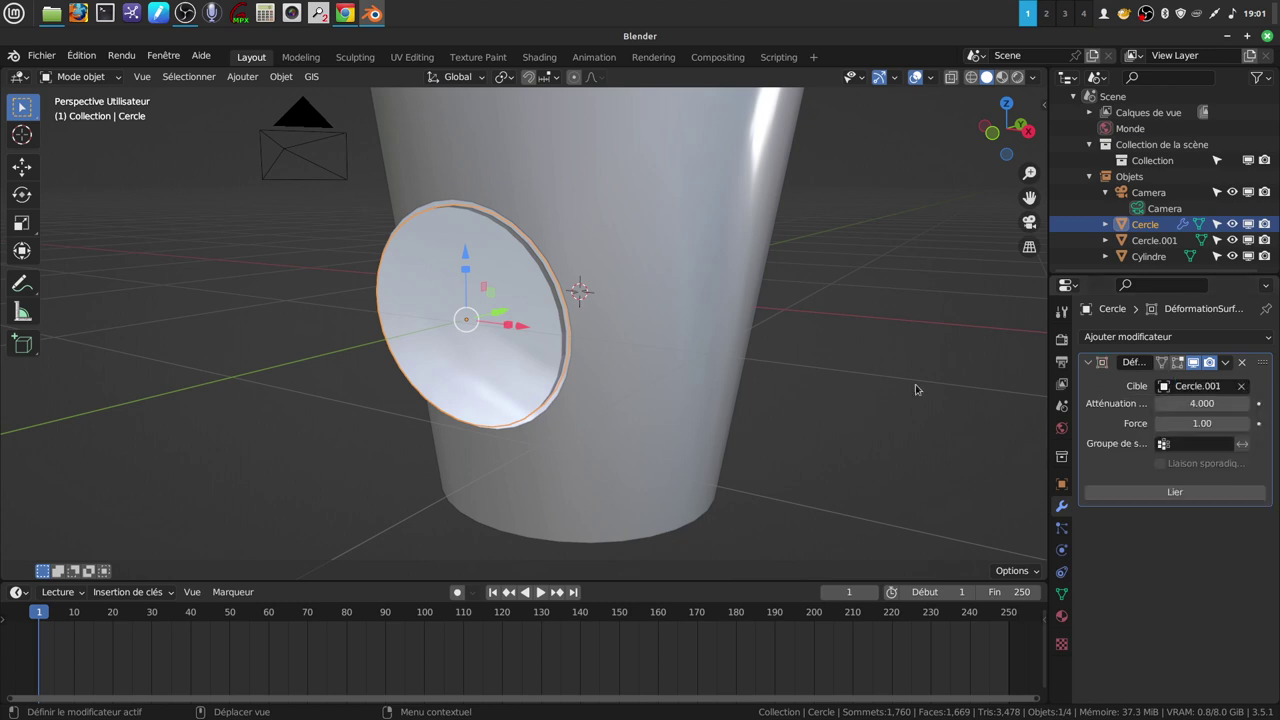
click(1168, 493)
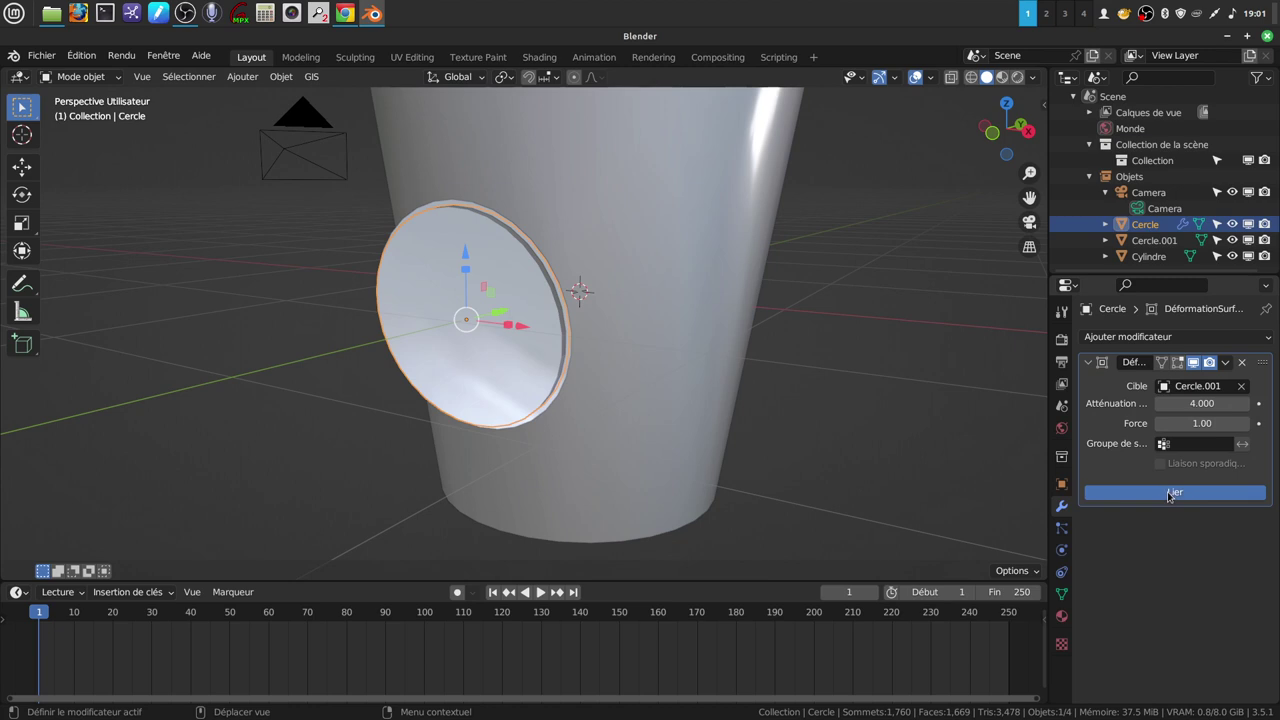
mouse_move(674, 300)
middle_down()
mouse_move(605, 306)
mouse_move(629, 305)
mouse_move(621, 325)
mouse_move(819, 331)
middle_up()
click(882, 350)
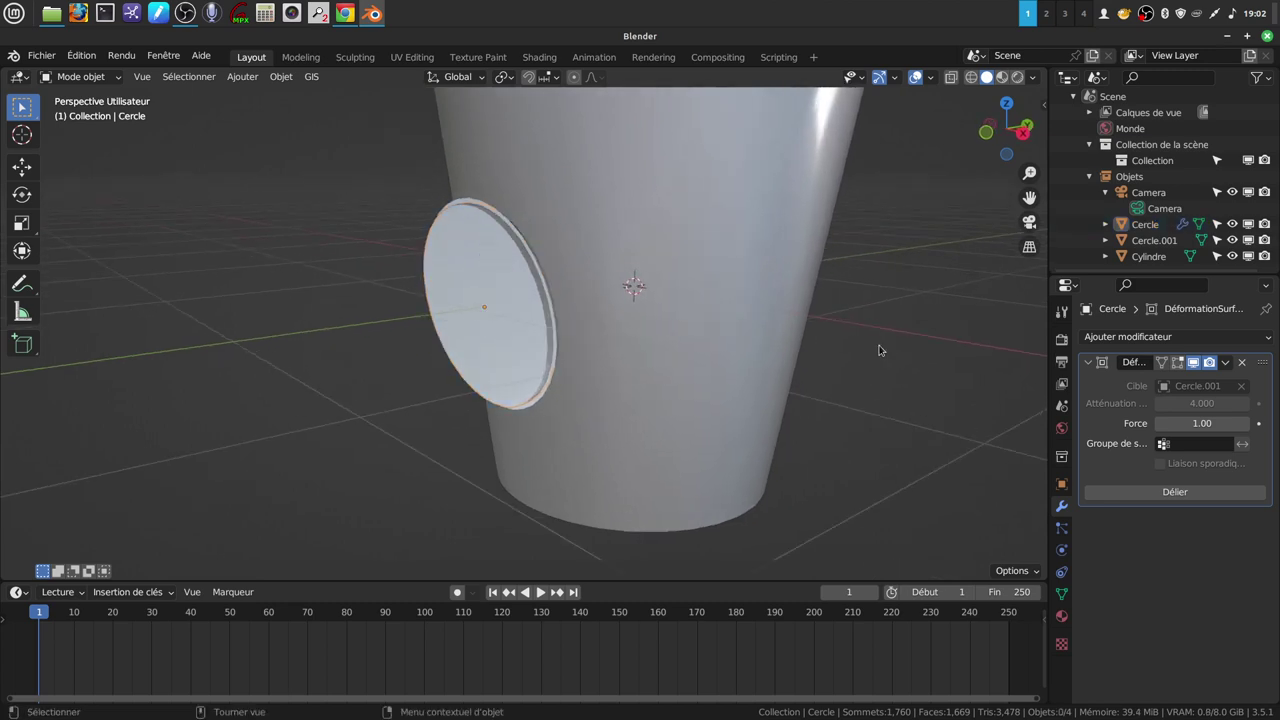
click(1158, 241)
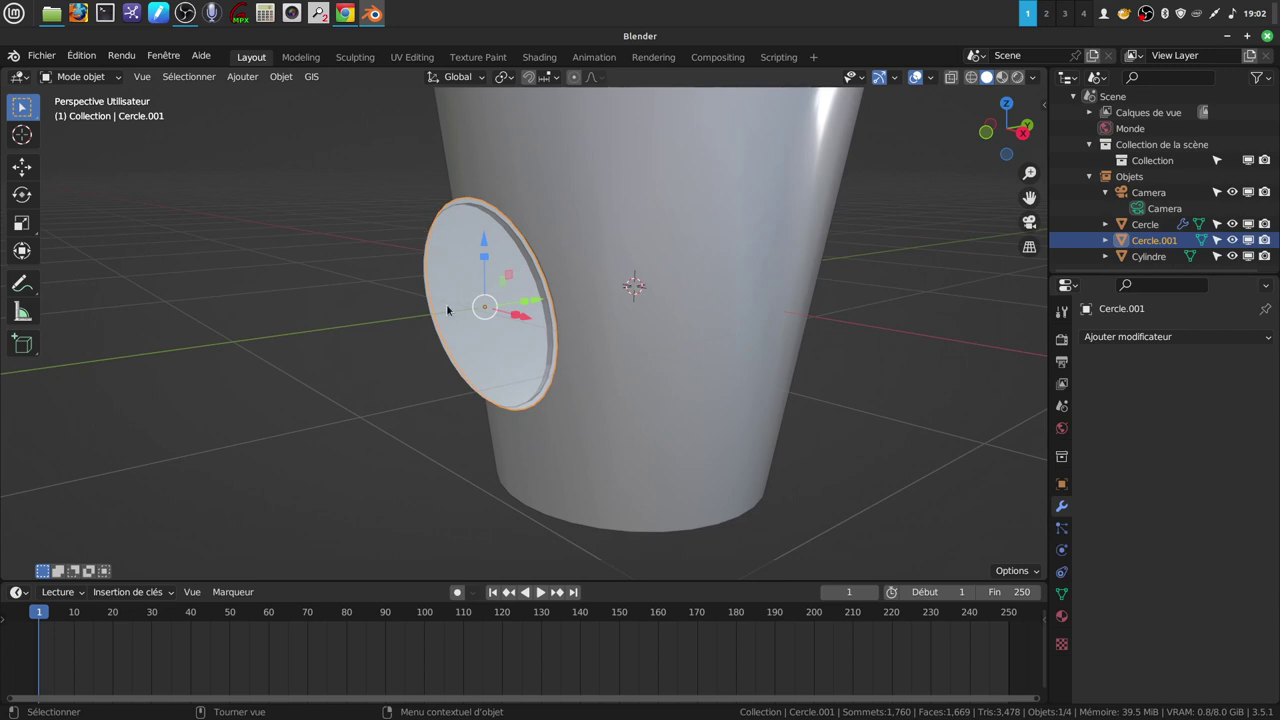
Step: Give Cercle.001 a Shrinkwrap modifier targeting Cylindre, using Project method along the Y axis
click(1267, 343)
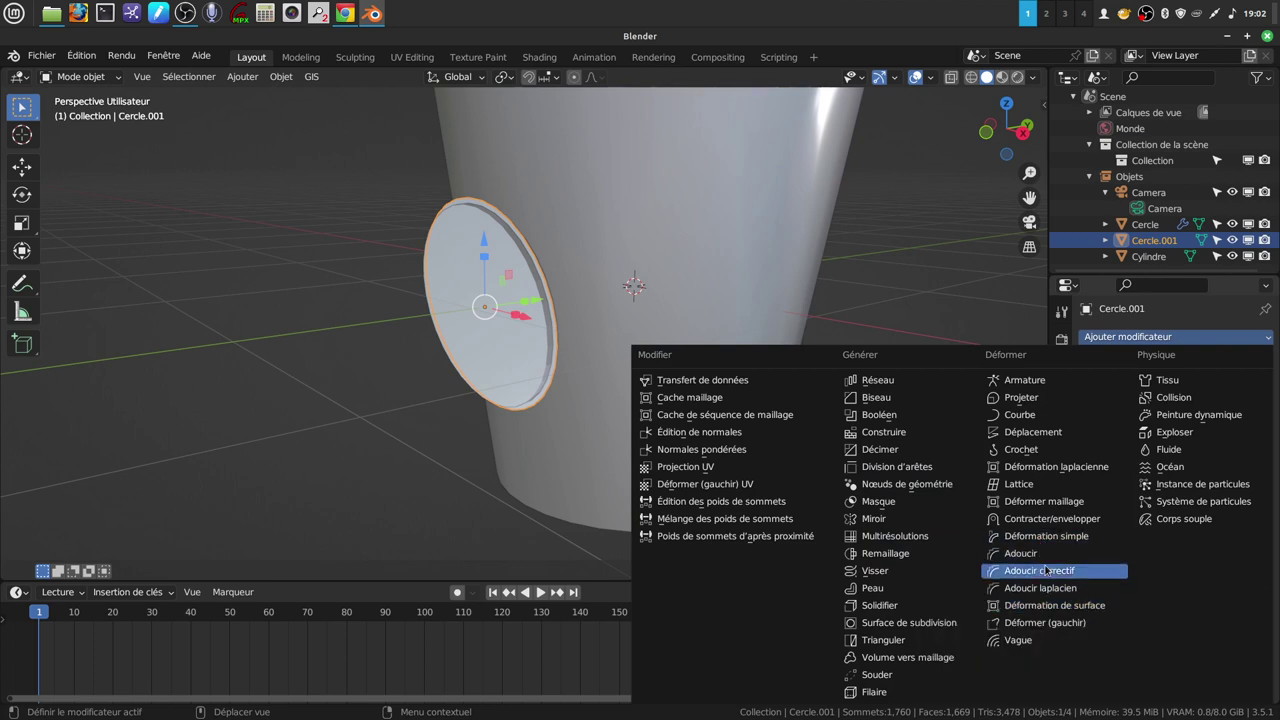
click(1034, 523)
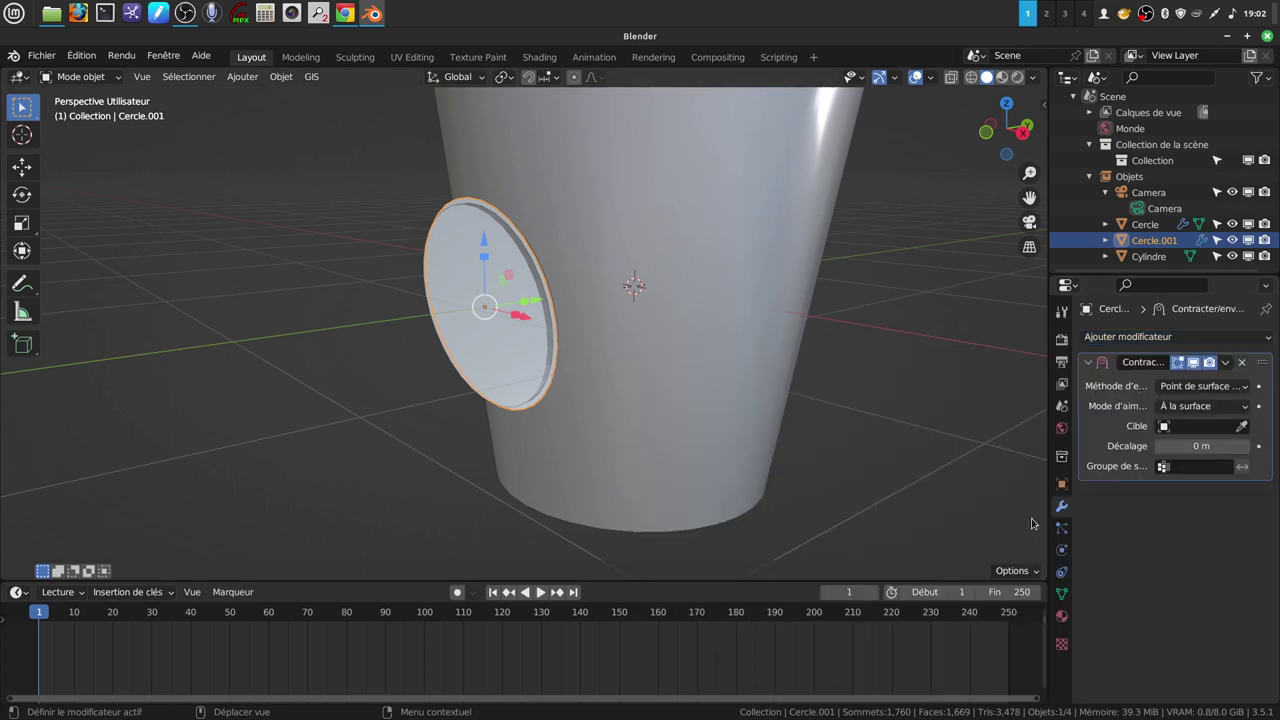
click(1163, 428)
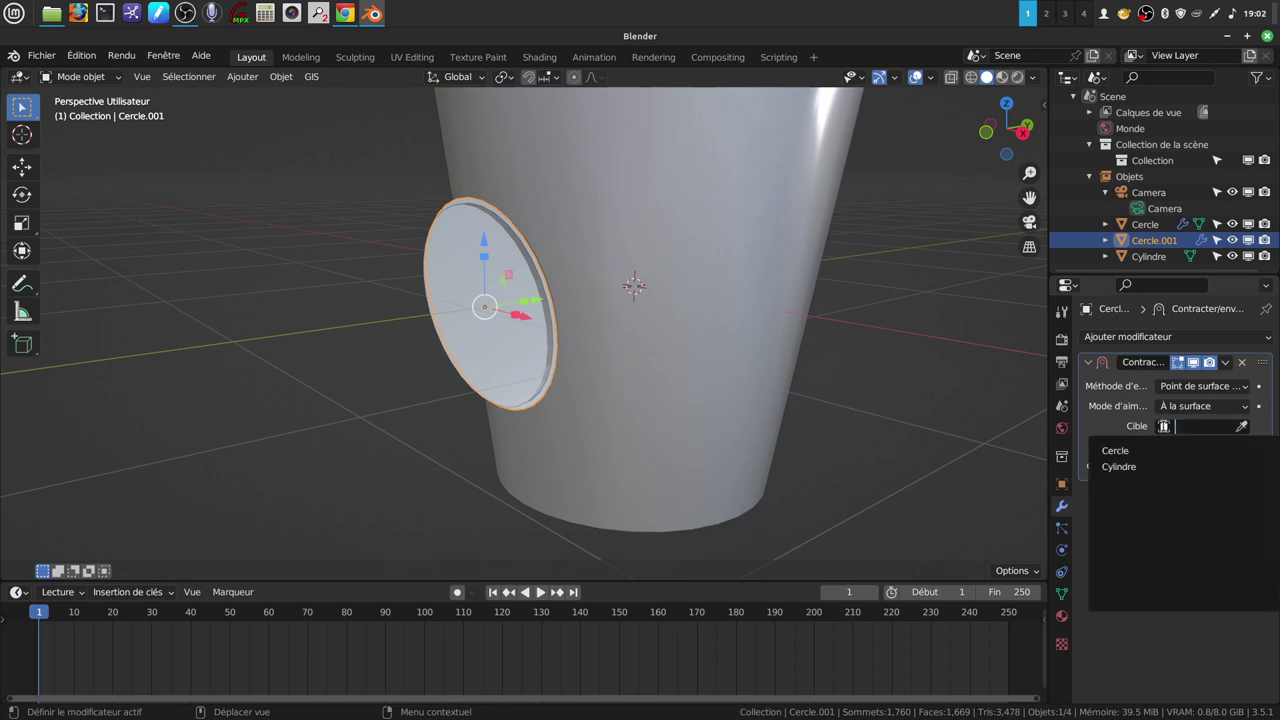
click(1134, 467)
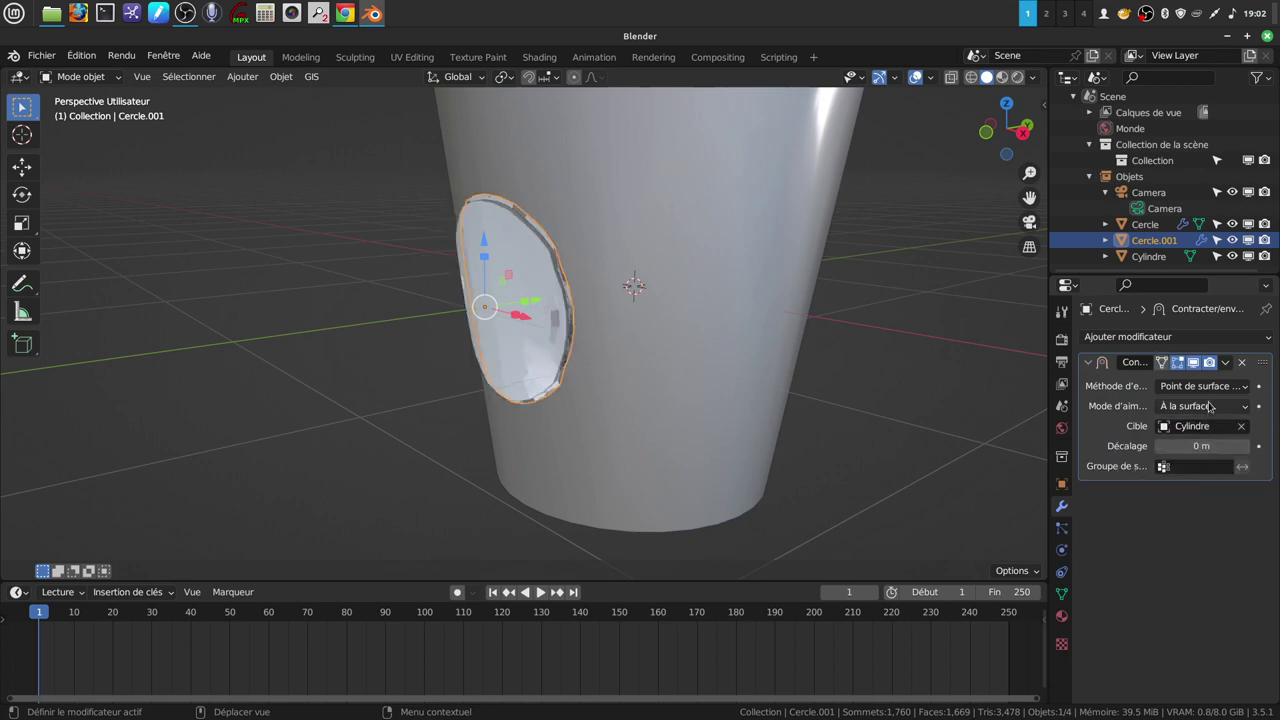
click(1205, 386)
click(1170, 424)
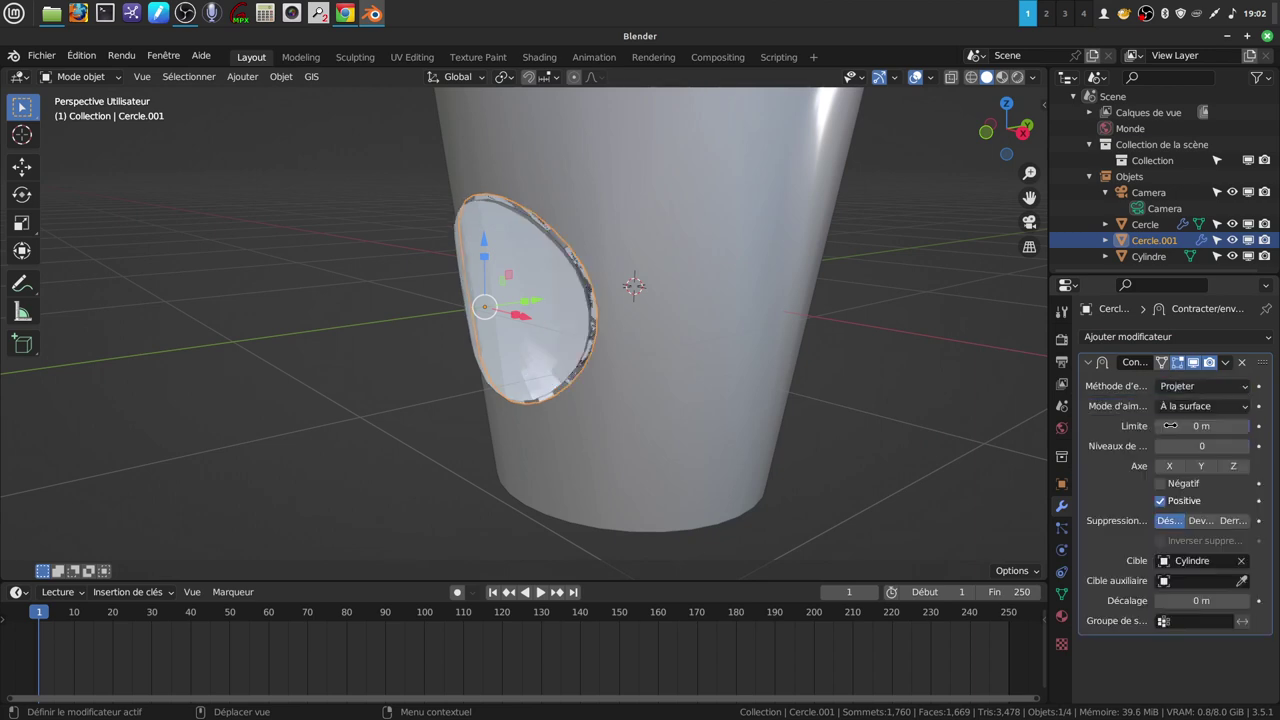
click(1201, 466)
mouse_move(790, 422)
middle_down()
mouse_move(894, 400)
mouse_move(837, 457)
mouse_move(751, 443)
mouse_move(744, 418)
middle_up()
Step: Apply the Shrinkwrap modifier on Cercle.001 and the Surface Deform modifier on Cercle
click(1225, 362)
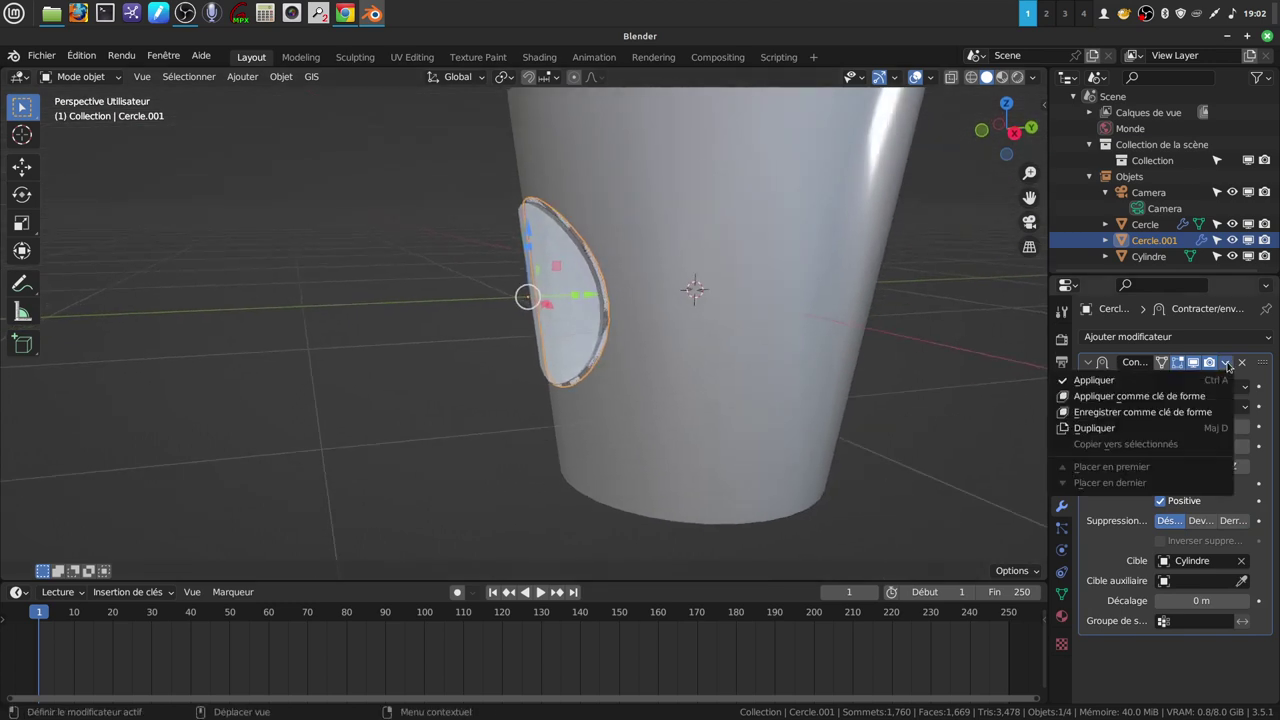
click(1166, 382)
click(578, 333)
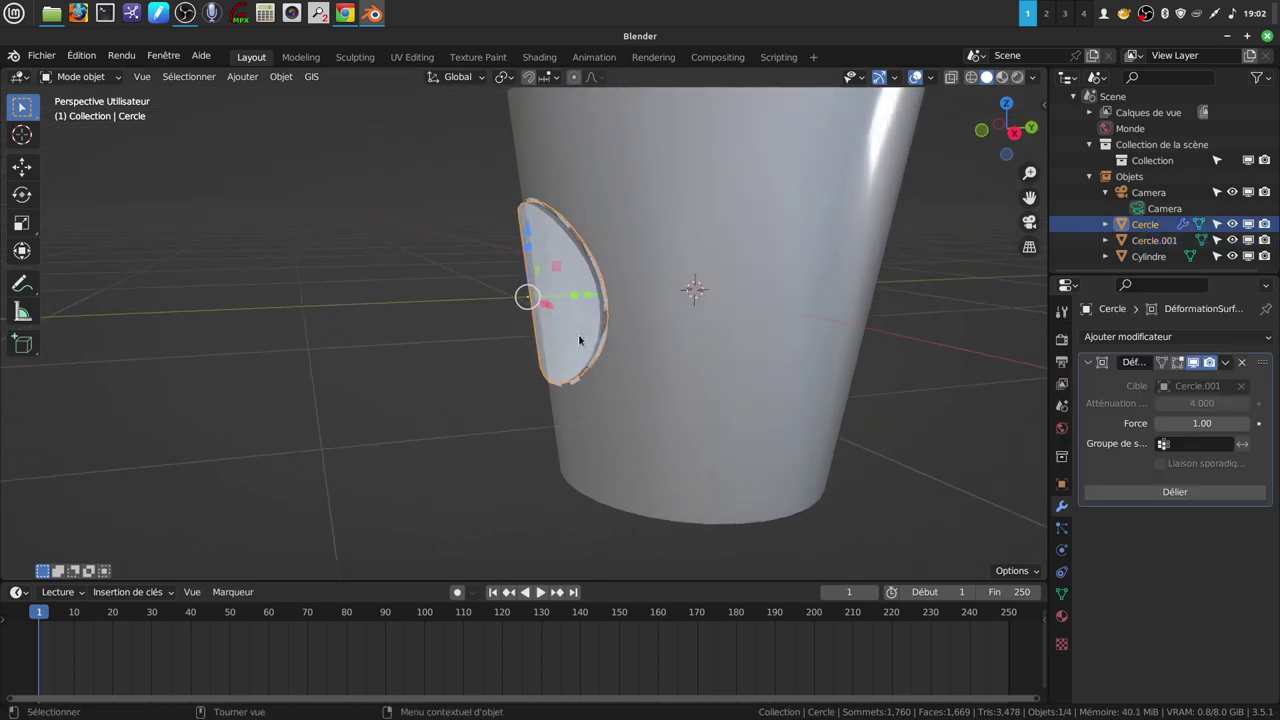
click(1225, 362)
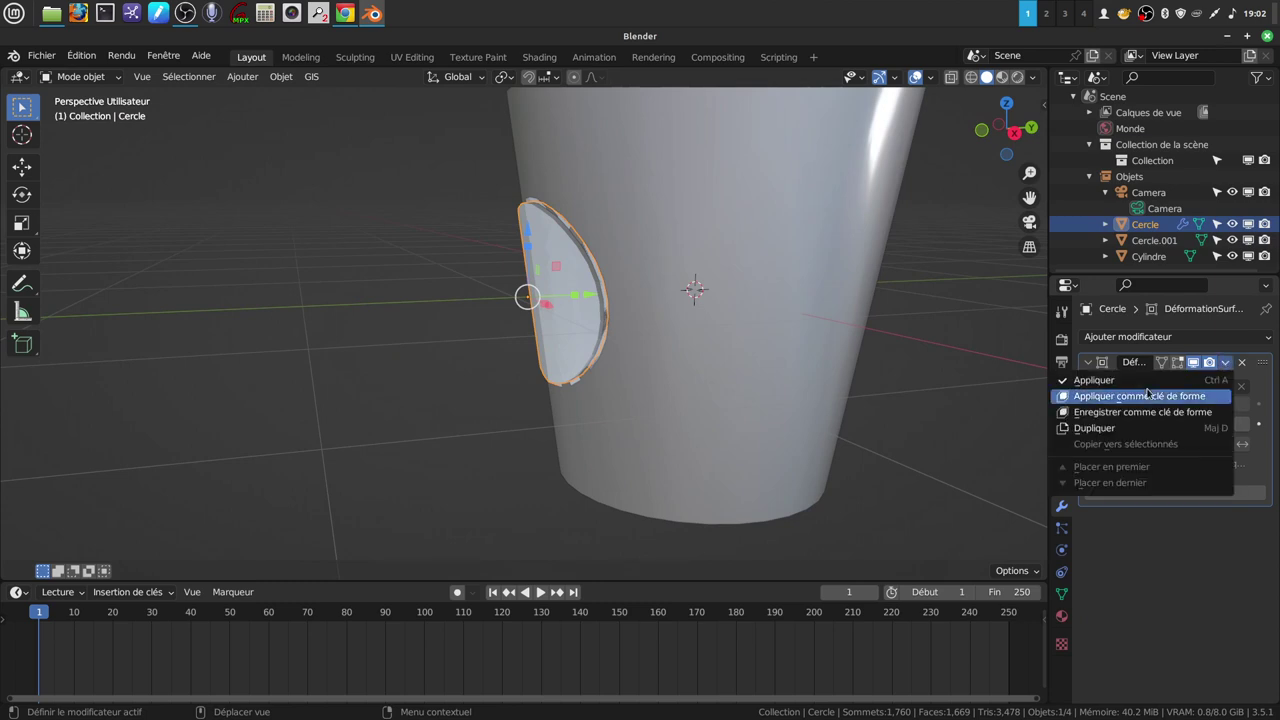
click(1148, 382)
Step: Delete the helper circle Cercle.001
click(1150, 241)
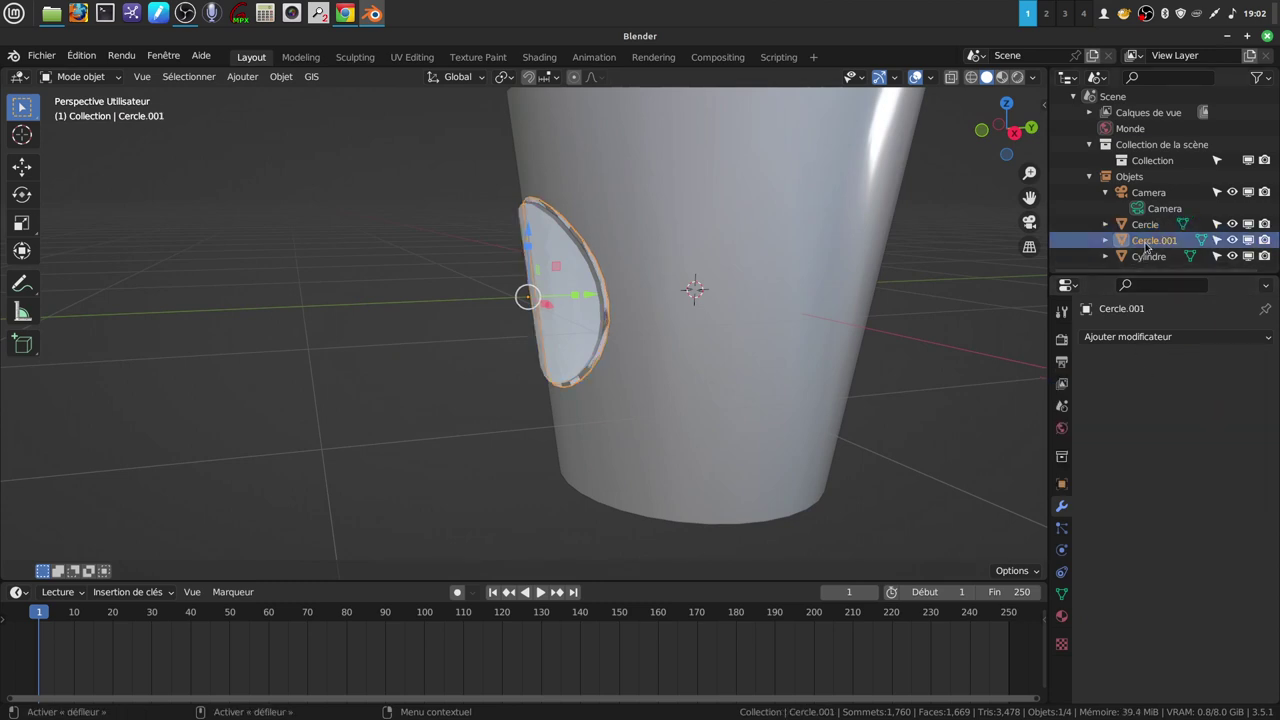
right_click(1148, 248)
click(1086, 280)
mouse_move(837, 306)
middle_down()
mouse_move(866, 302)
mouse_move(743, 337)
mouse_move(728, 314)
mouse_move(745, 301)
mouse_move(885, 316)
mouse_move(756, 339)
mouse_move(677, 323)
mouse_move(866, 291)
mouse_move(878, 300)
mouse_move(766, 364)
mouse_move(605, 328)
mouse_move(715, 370)
mouse_move(771, 346)
middle_up()
Step: Apply Shade Smooth (Ombrage lissé) to the curved disc Cercle and inspect it
scroll(715, 370, up, 2)
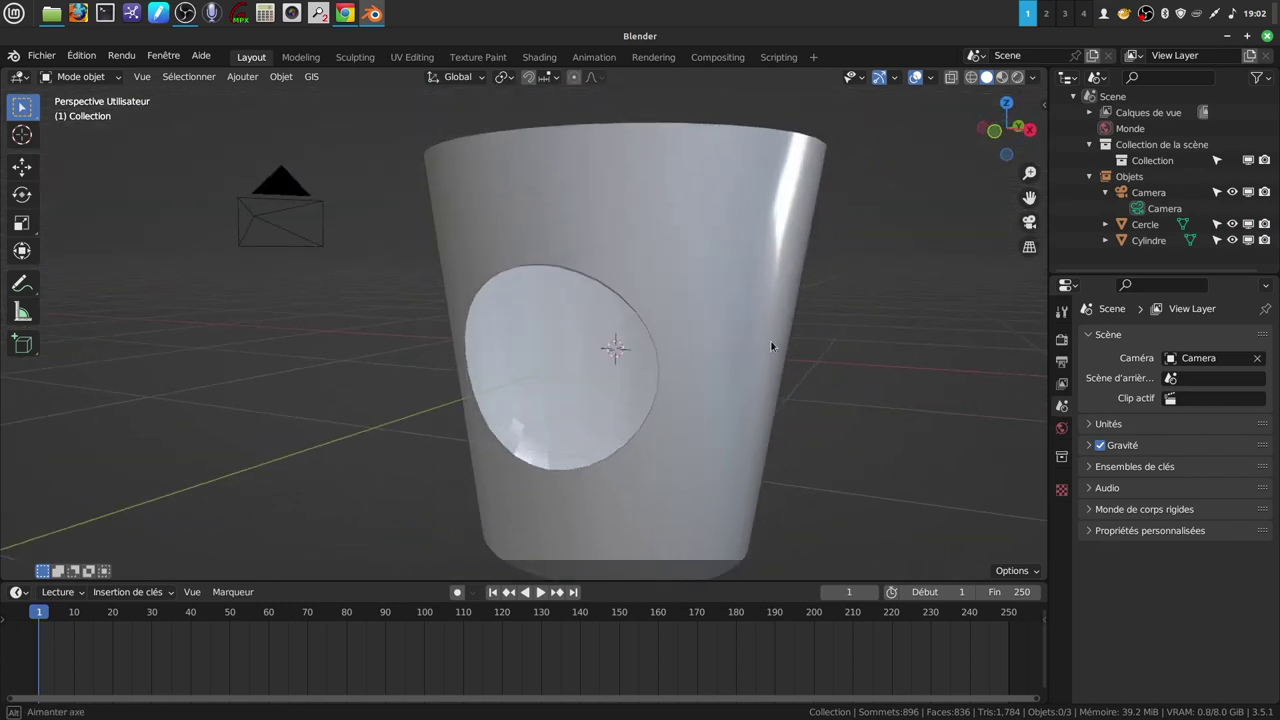
click(640, 405)
right_click(634, 408)
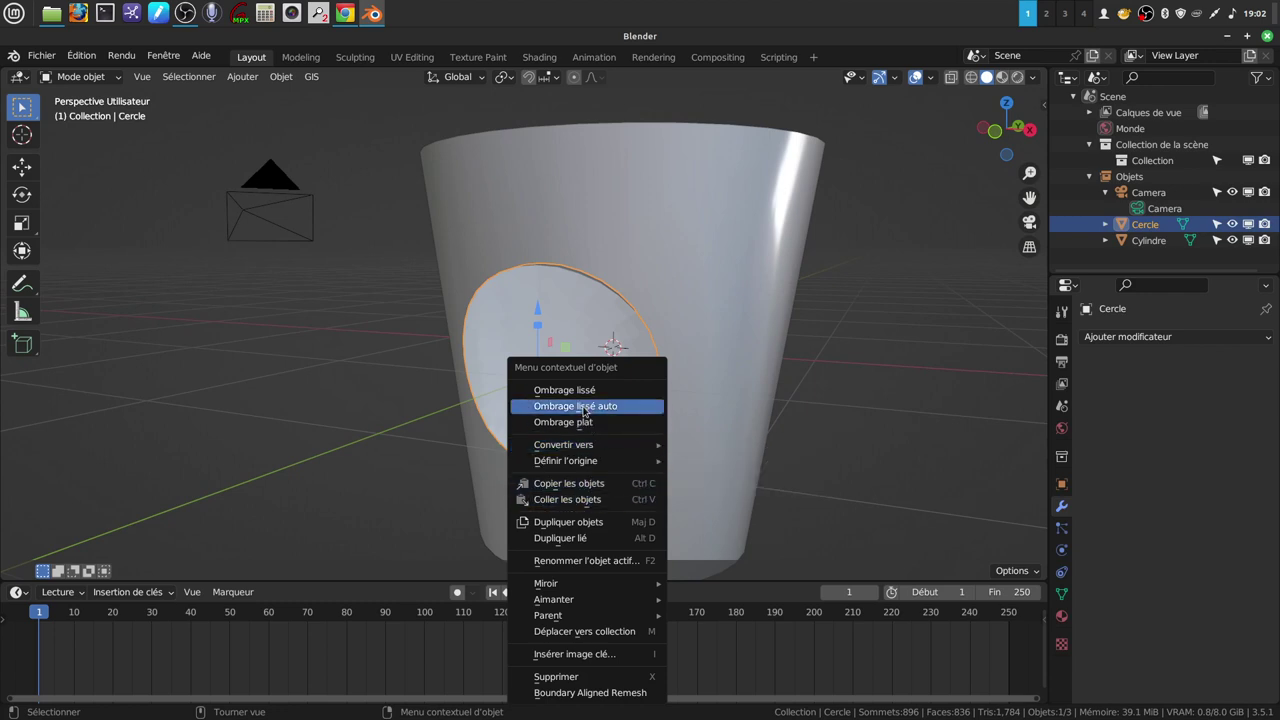
click(570, 390)
mouse_move(640, 409)
middle_down()
mouse_move(794, 386)
mouse_move(810, 415)
mouse_move(766, 434)
middle_up()
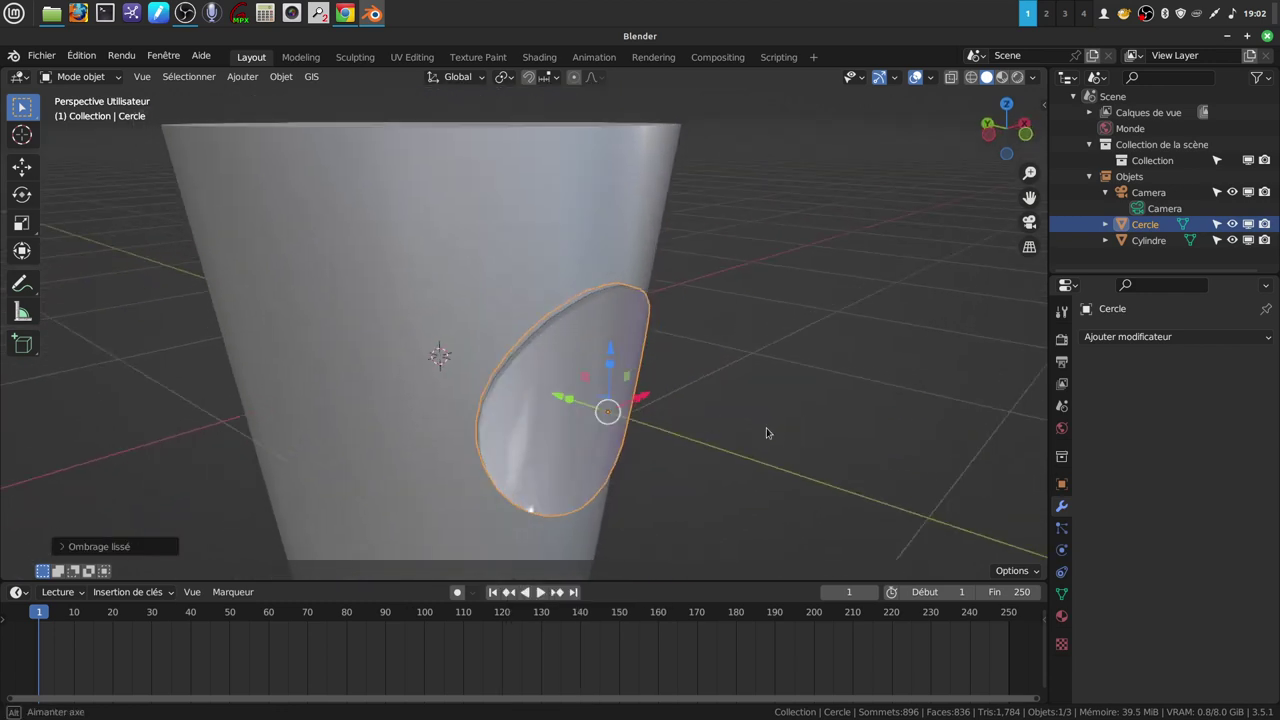
scroll(720, 420, down, 3)
click(715, 358)
middle_drag(718, 373, 746, 403)
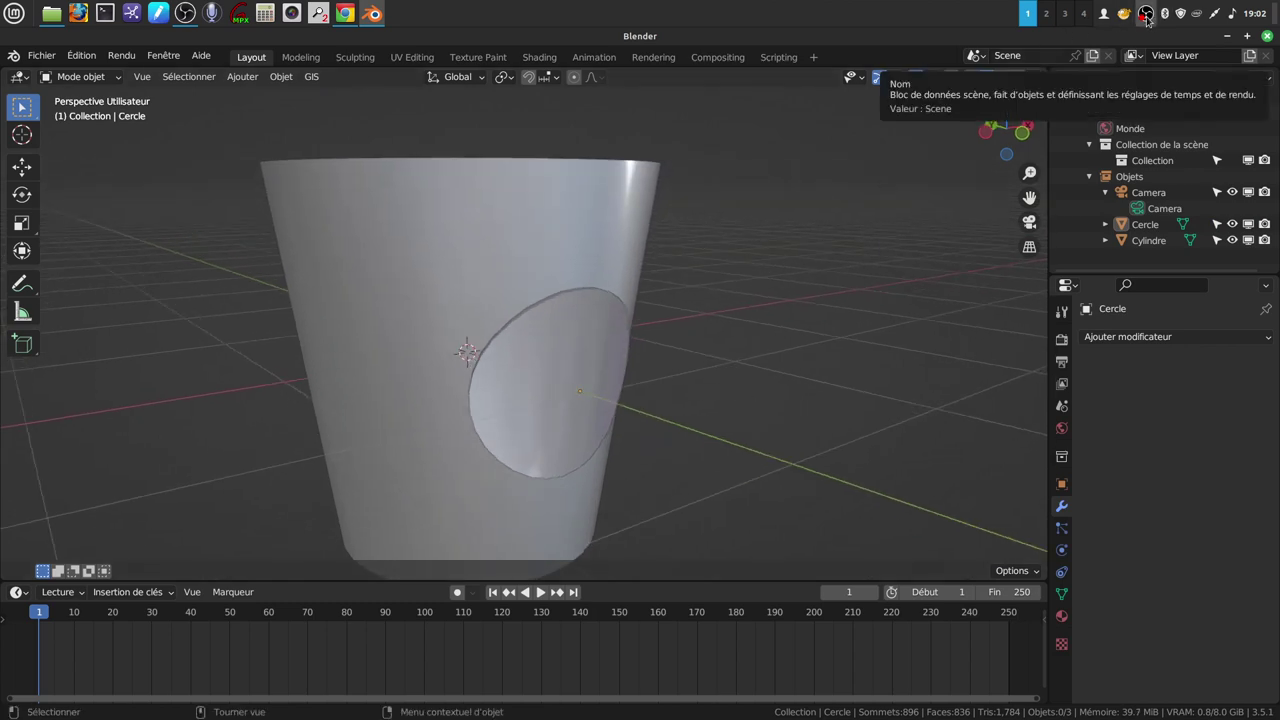